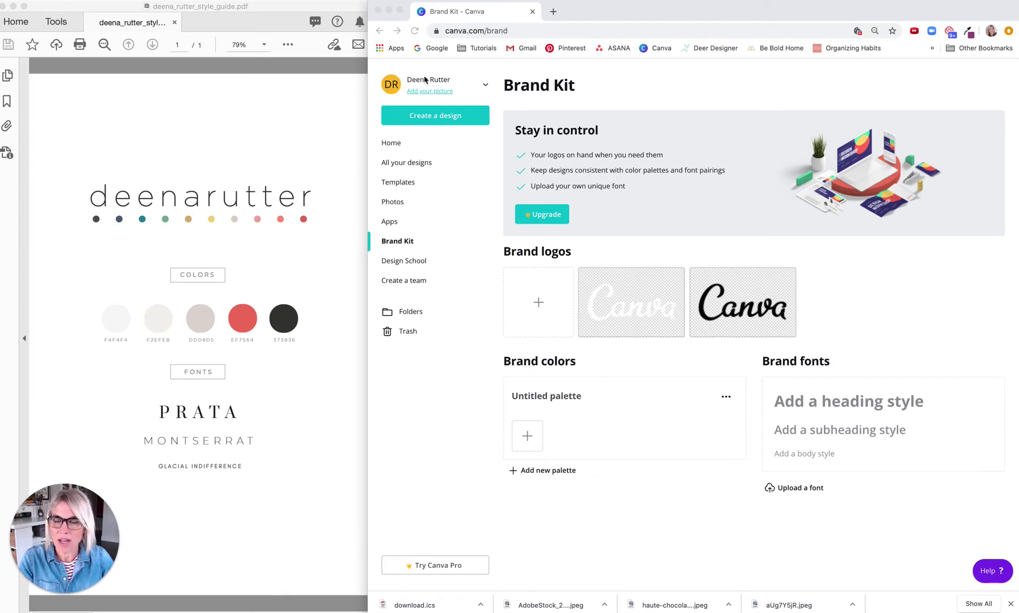
Go to the Canva home page and open the Brand Kit from there
{"action": "left_click", "coordinate": [391, 143]}
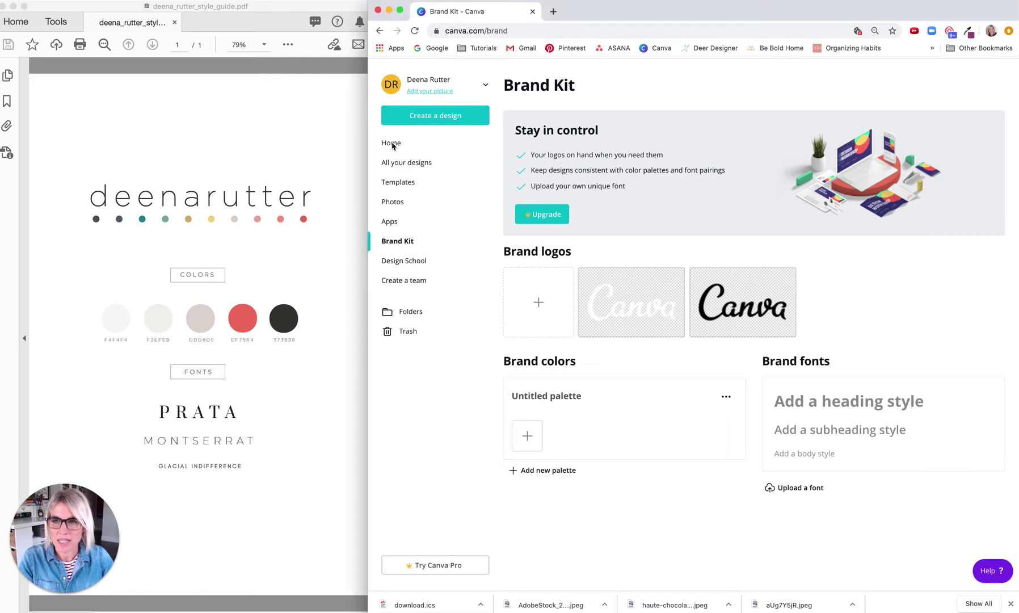
{"action": "left_click", "coordinate": [392, 143]}
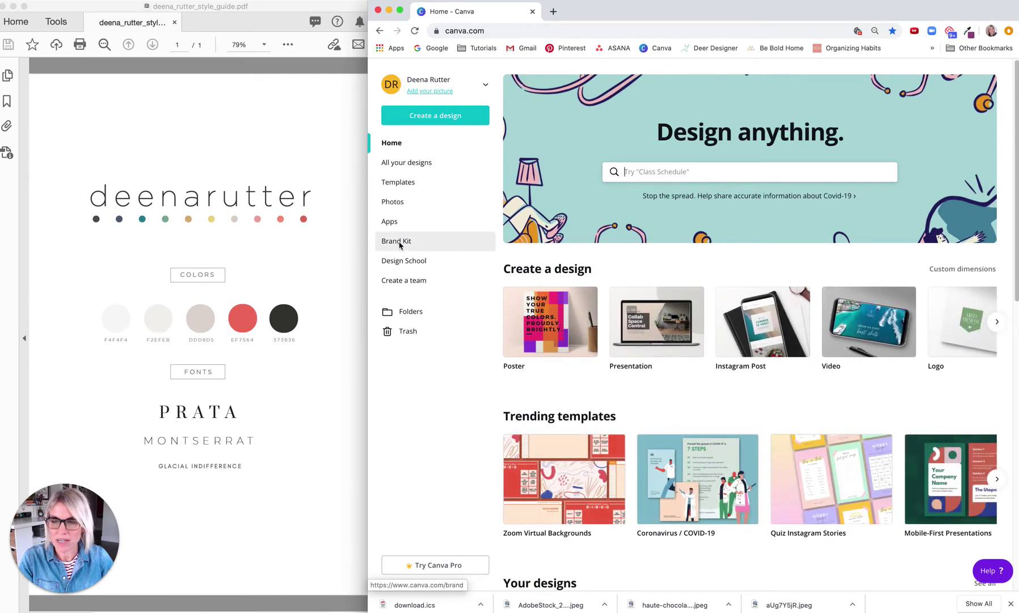
{"action": "left_click", "coordinate": [401, 242]}
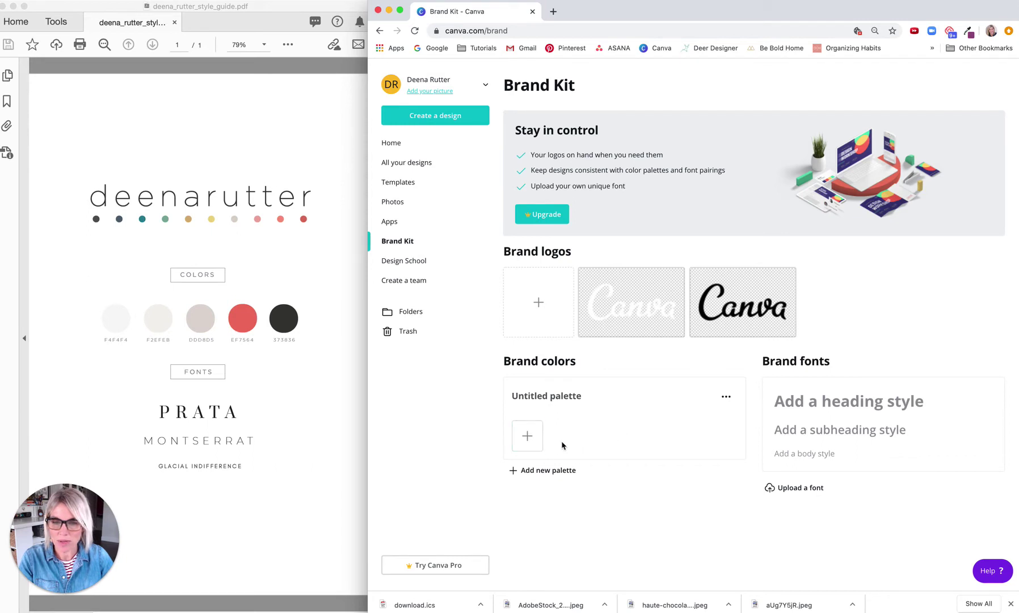
Rename the untitled brand palette as "Brand Colors"
{"action": "left_click", "coordinate": [580, 402]}
{"action": "type", "text": "B"}
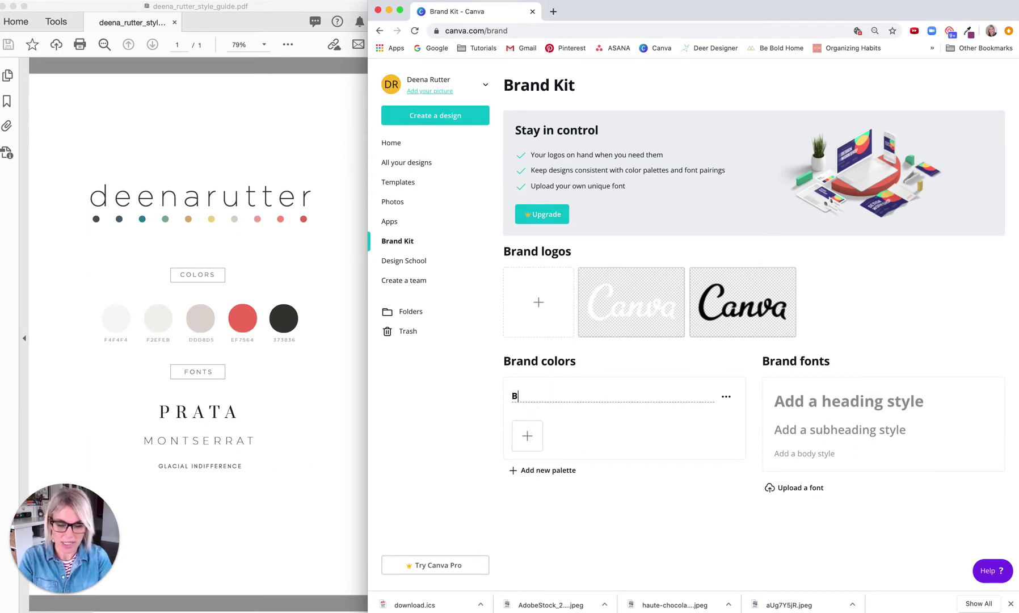
{"action": "type", "text": "rand Colors"}
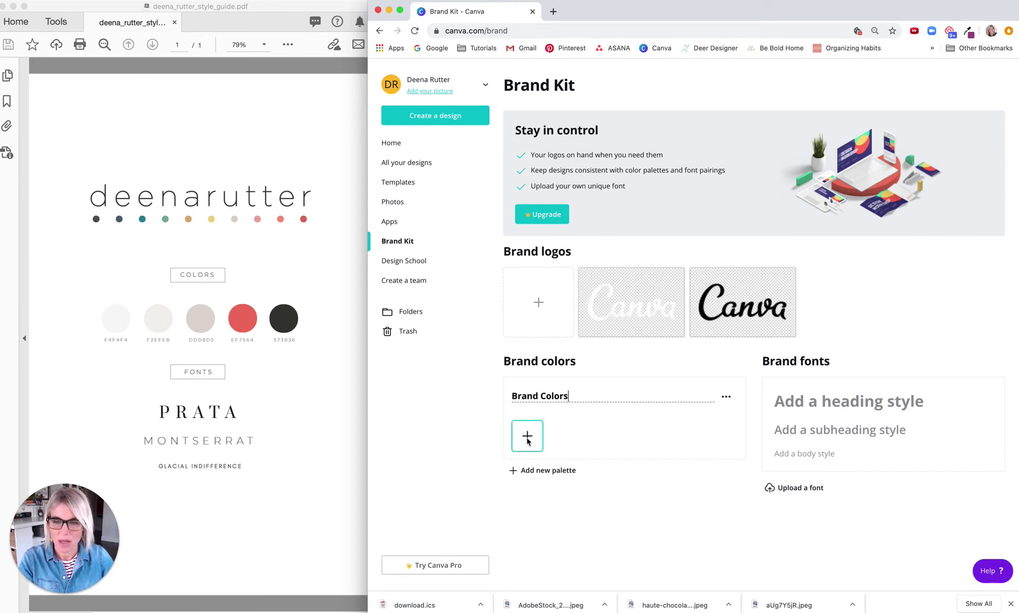
{"action": "key", "text": "Return"}
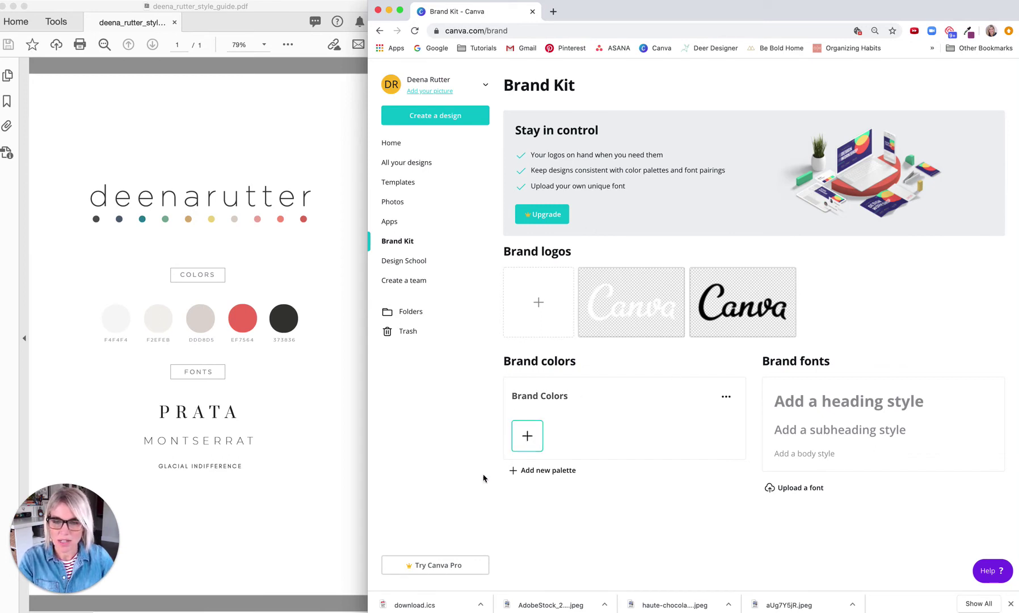
Add the style guide's dark grey, #373836, as the first color in the Brand Colors palette
{"action": "left_click", "coordinate": [528, 436]}
{"action": "left_click", "coordinate": [575, 554]}
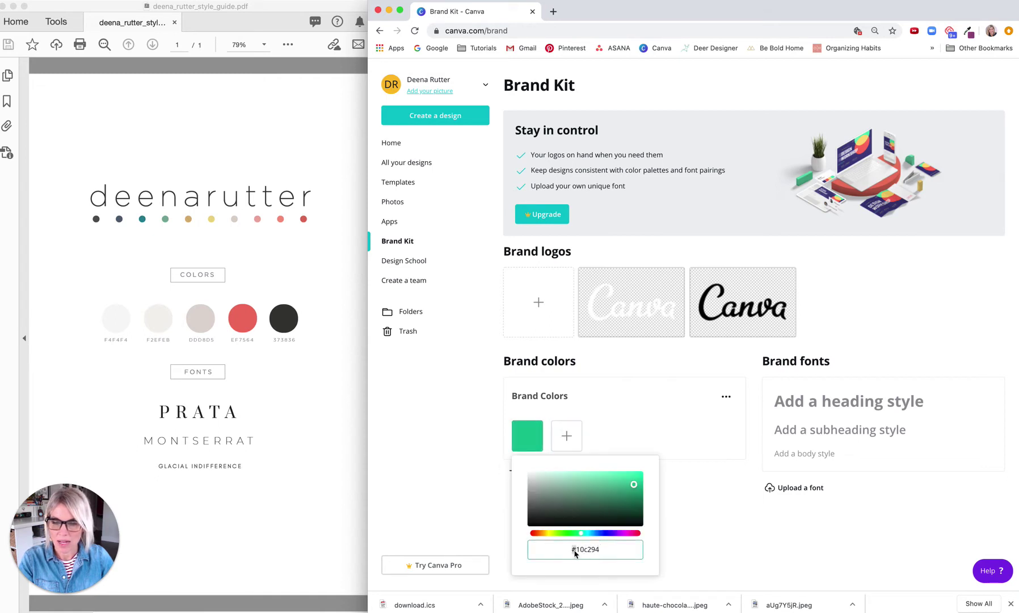
{"action": "left_click_drag", "start_coordinate": [609, 549], "coordinate": [532, 547]}
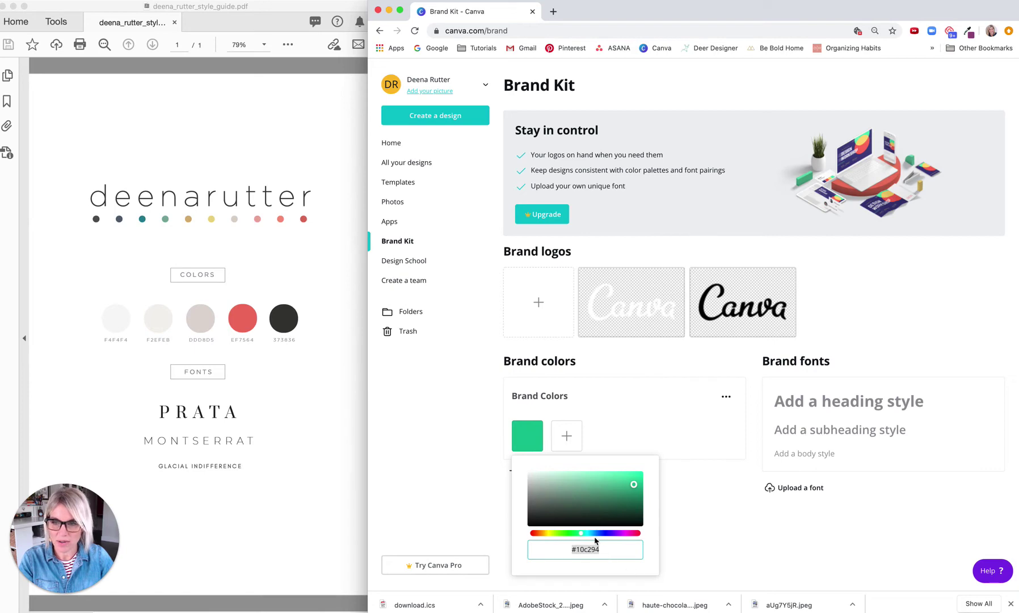
{"action": "type", "text": "#373"}
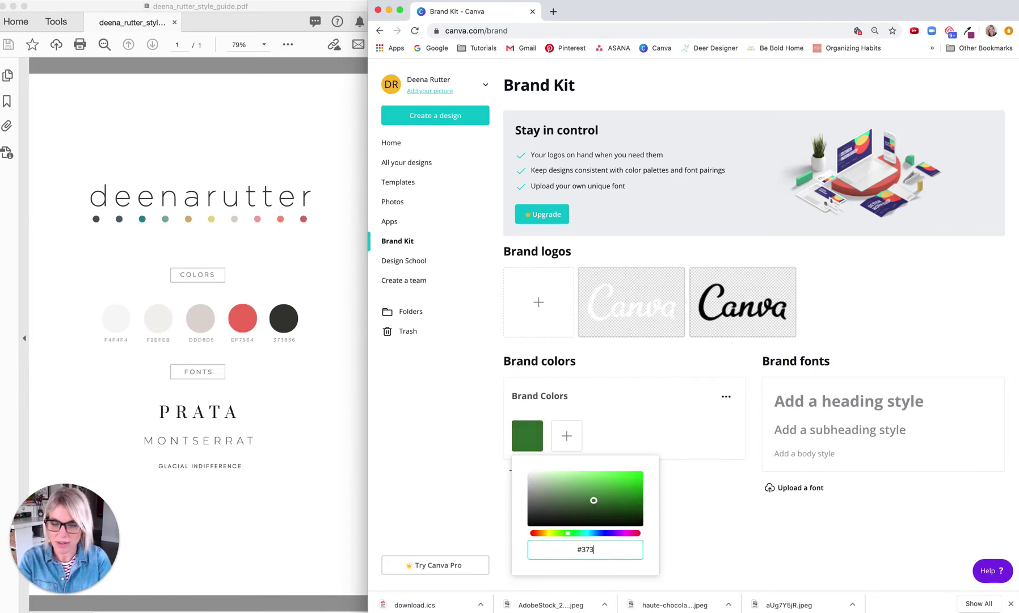
{"action": "type", "text": "836"}
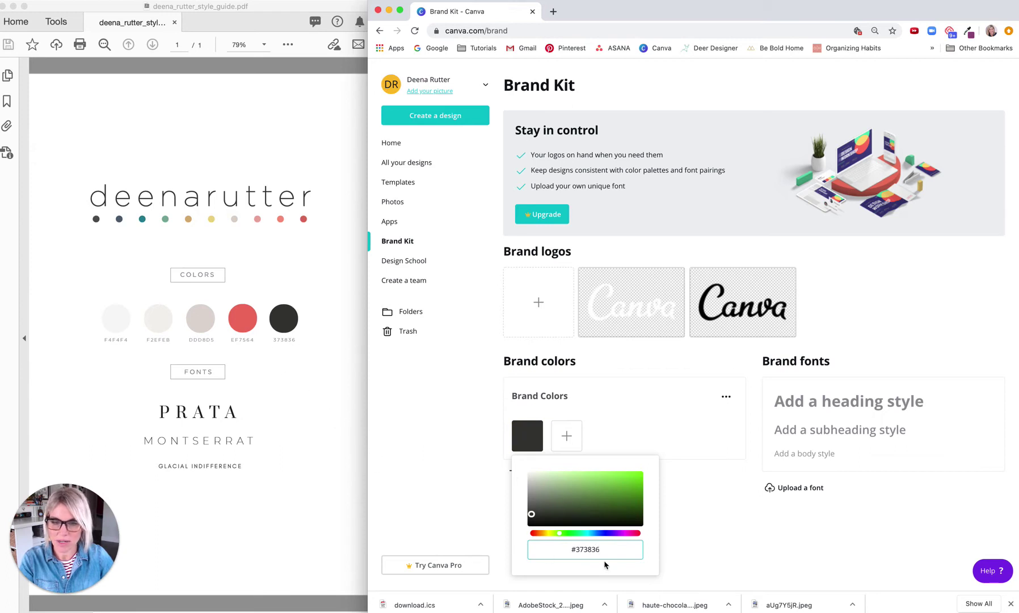
Add the style guide's coral red, #ef7564, as the second color in the Brand Colors palette
{"action": "left_click", "coordinate": [567, 437]}
{"action": "left_click", "coordinate": [566, 436]}
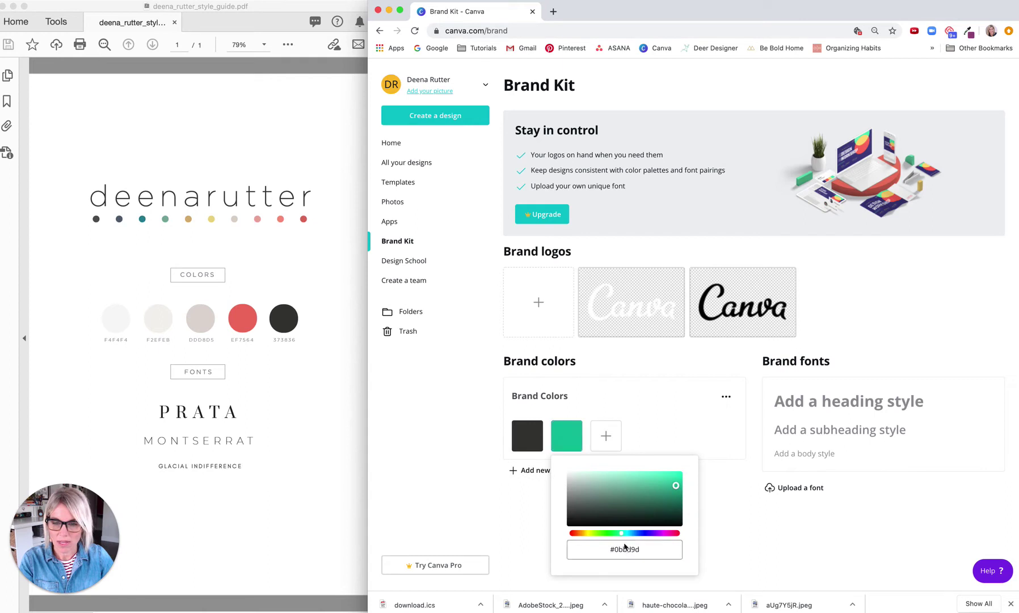
{"action": "left_click", "coordinate": [641, 554]}
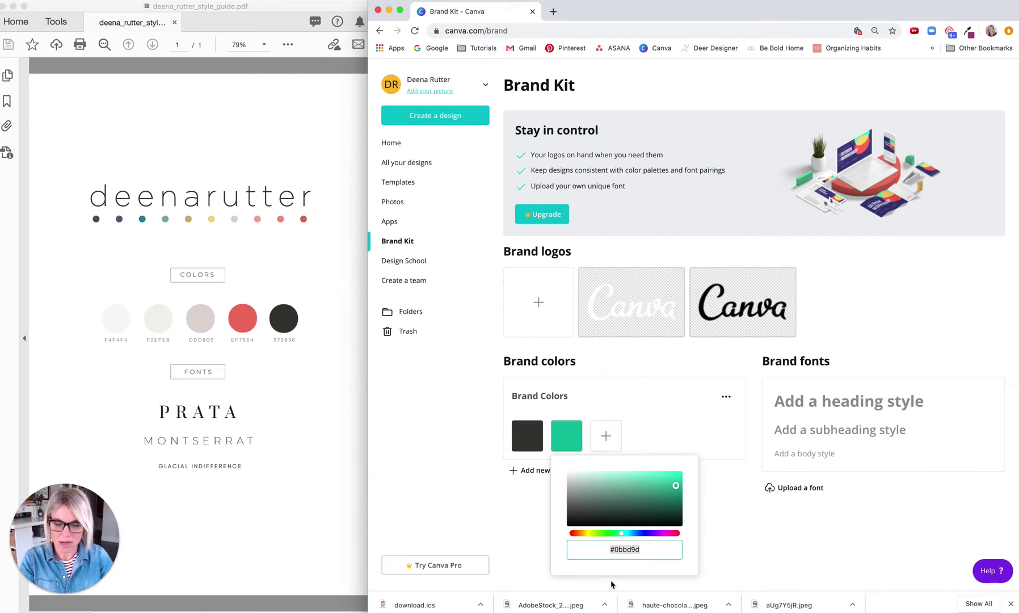
{"action": "type", "text": "#ef"}
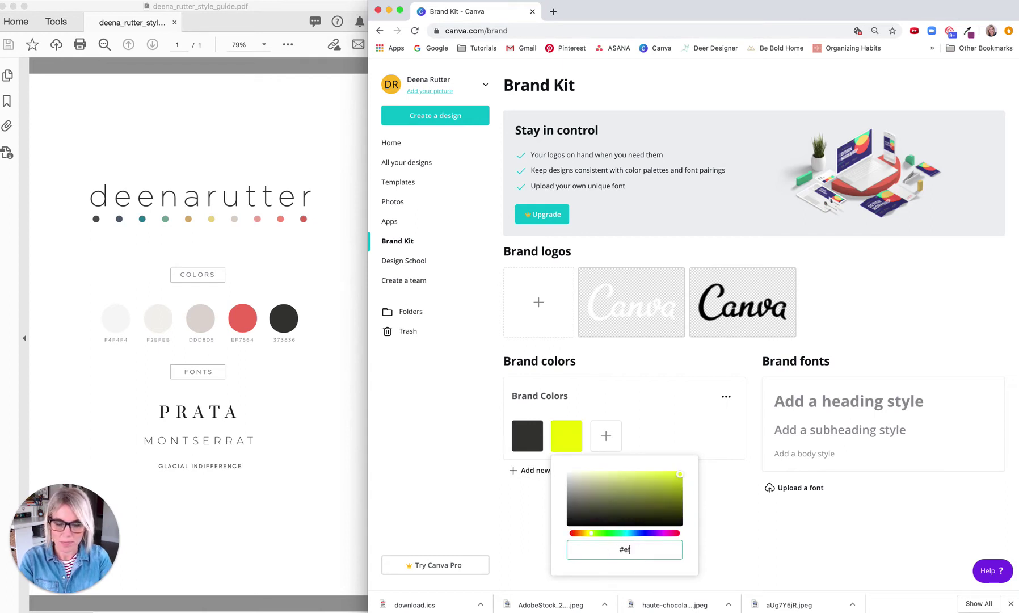
{"action": "type", "text": "7564"}
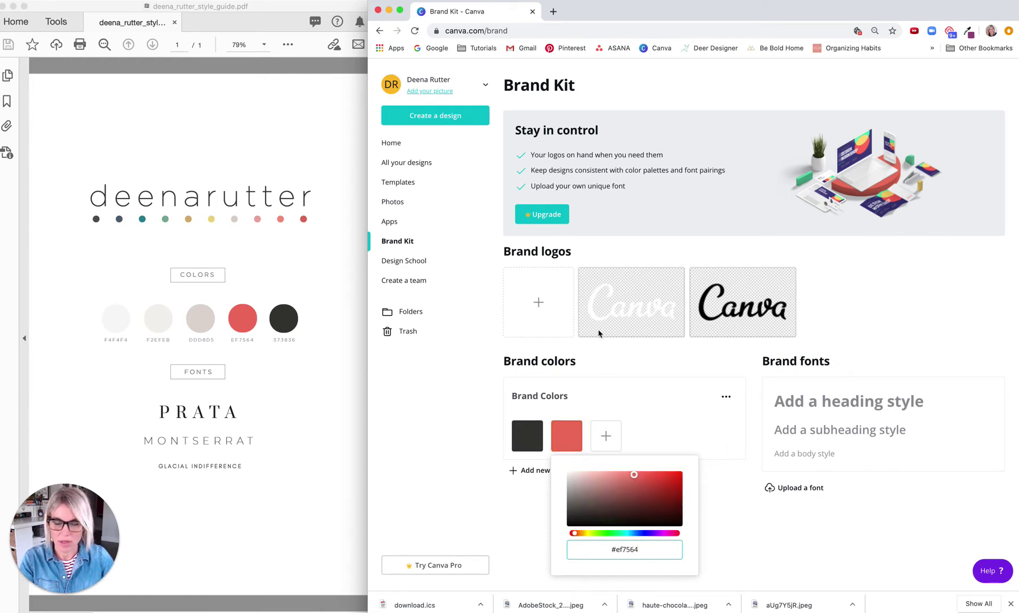
{"action": "left_click", "coordinate": [651, 412]}
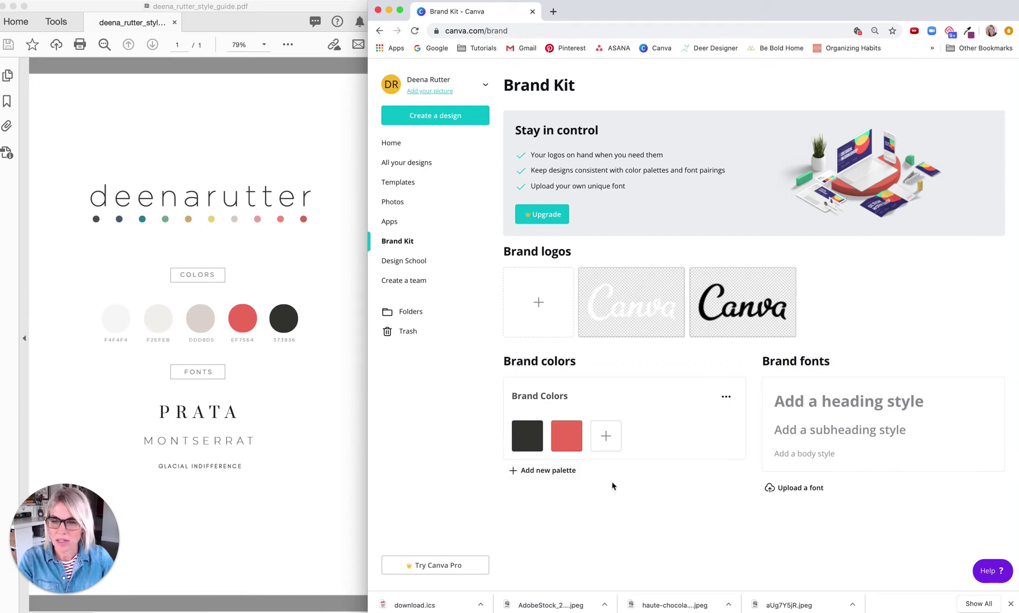
Add the style guide's lightest grey, #f4f4f4, as the third color in the Brand Colors palette
{"action": "left_click", "coordinate": [606, 437]}
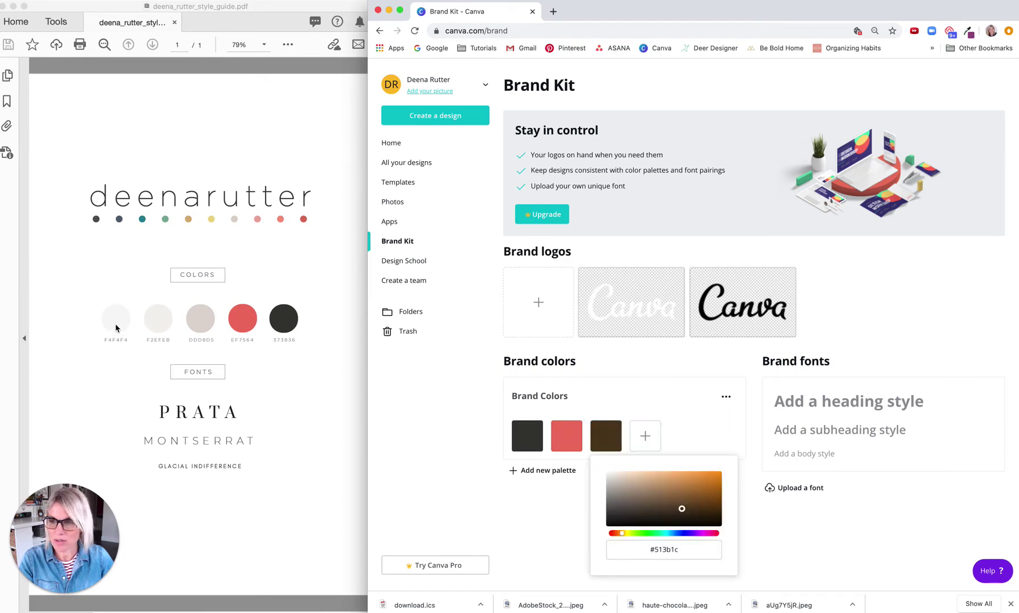
{"action": "left_click", "coordinate": [681, 550]}
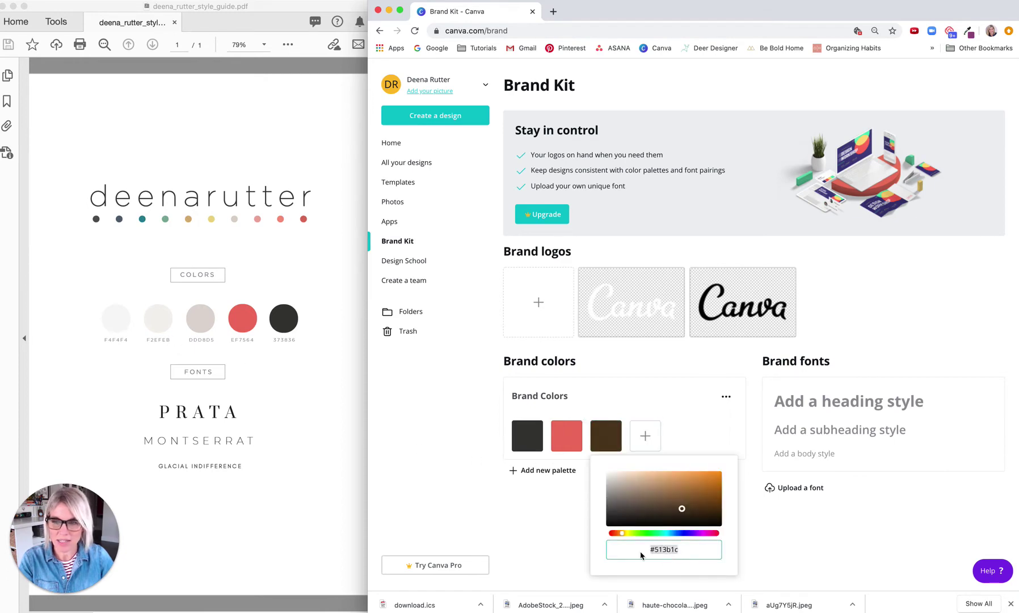
{"action": "type", "text": "#f"}
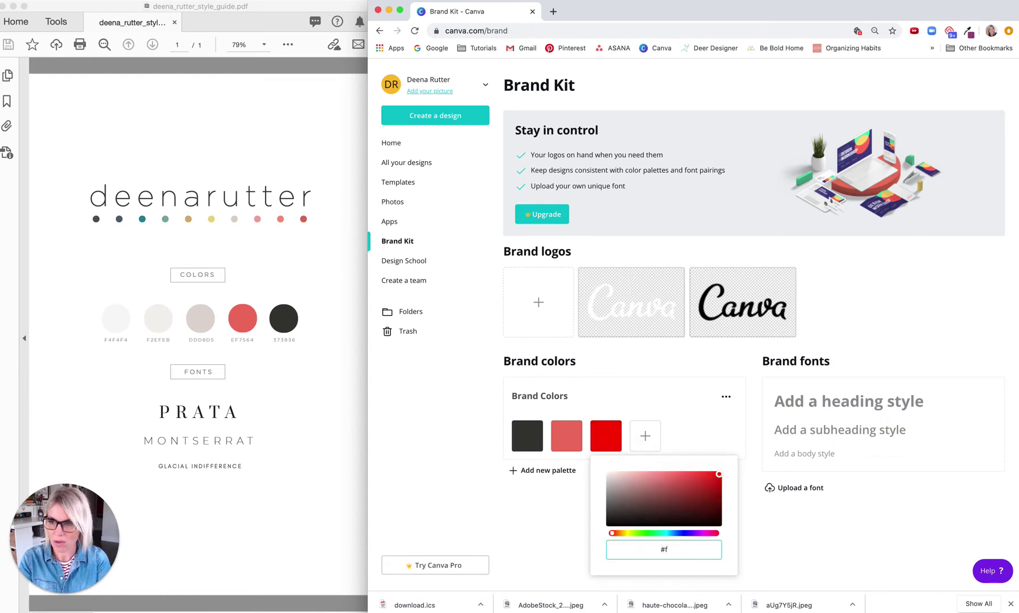
{"action": "type", "text": "4f4f4"}
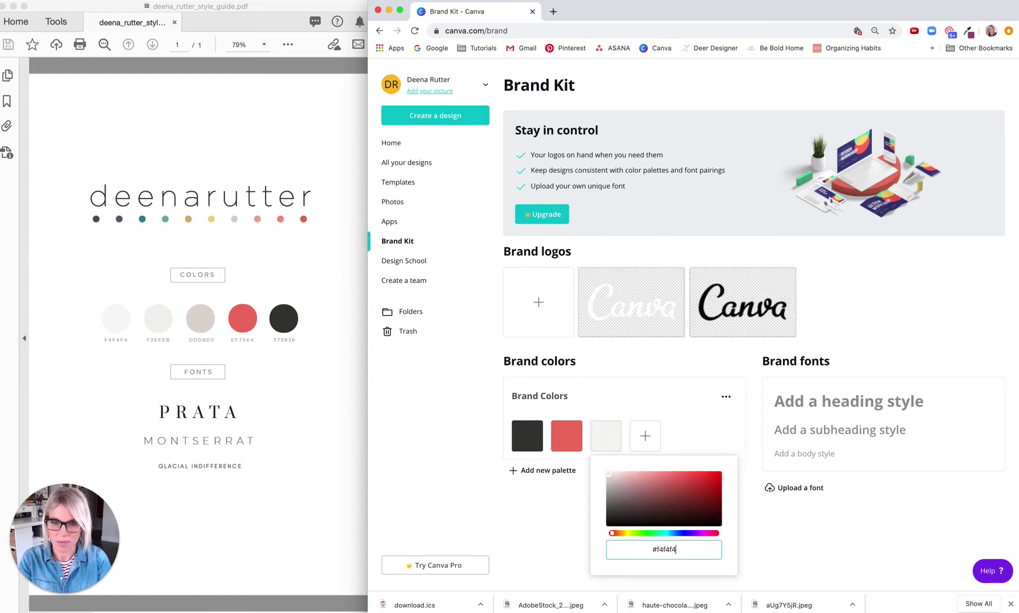
{"action": "left_click", "coordinate": [455, 454]}
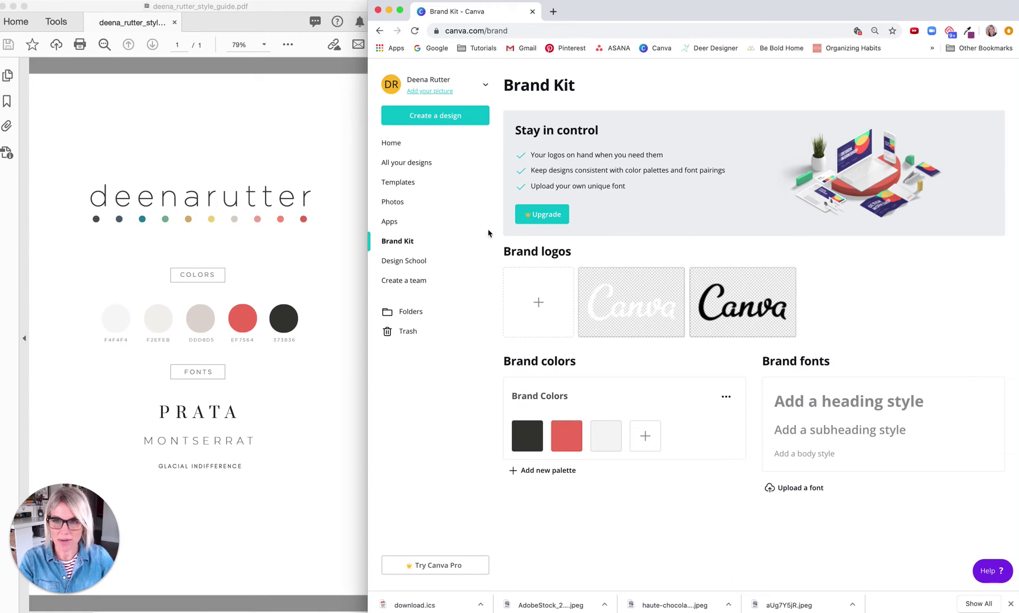
Create a blank Letterhead design from the home page and hide the template suggestions
{"action": "left_click", "coordinate": [402, 144]}
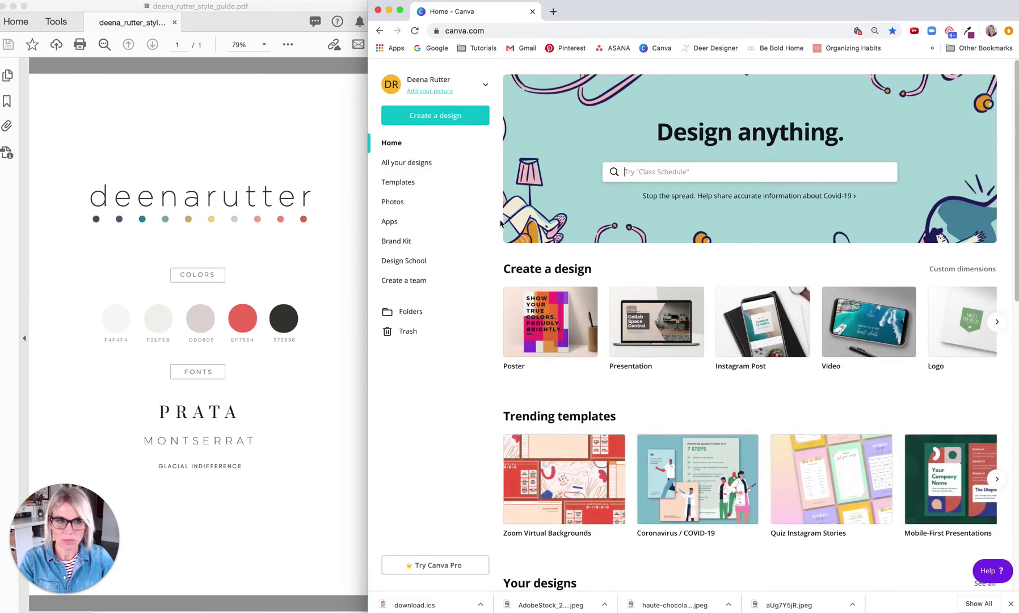
{"action": "left_click", "coordinate": [441, 115]}
{"action": "type", "text": "letter"}
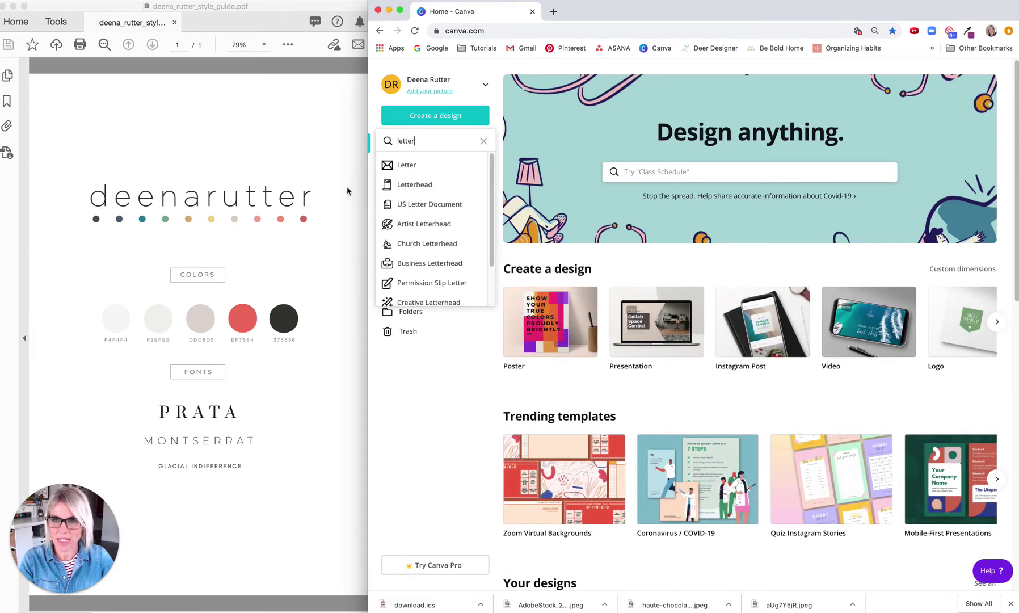
{"action": "left_click", "coordinate": [484, 140]}
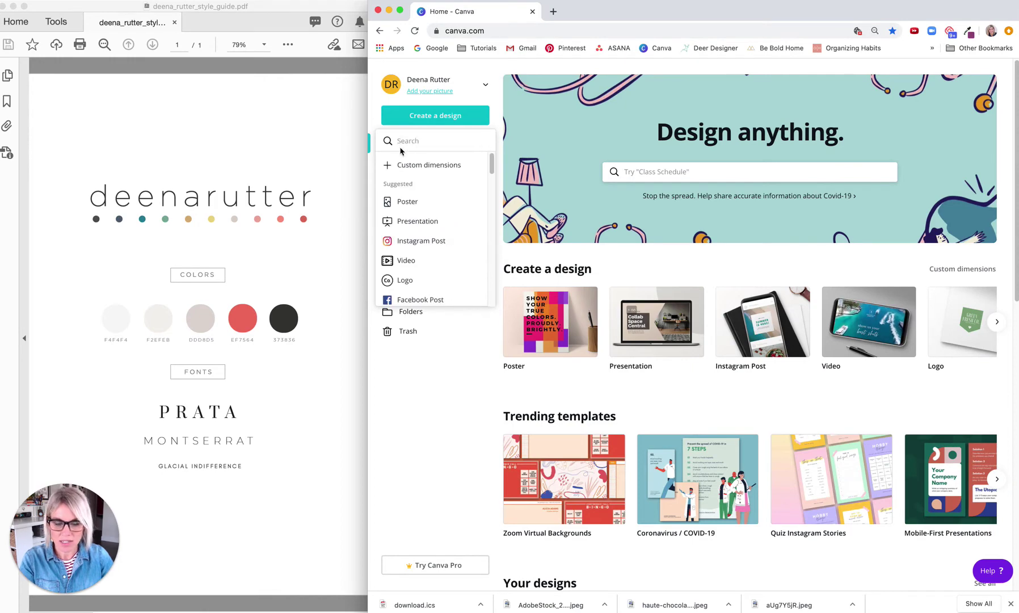
{"action": "type", "text": "letter"}
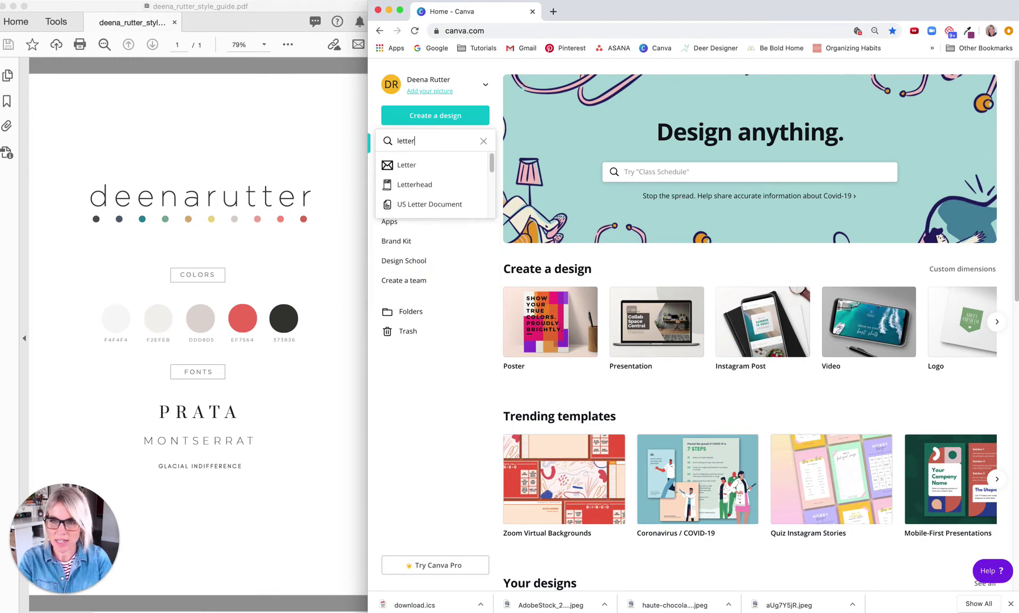
{"action": "left_click", "coordinate": [420, 187]}
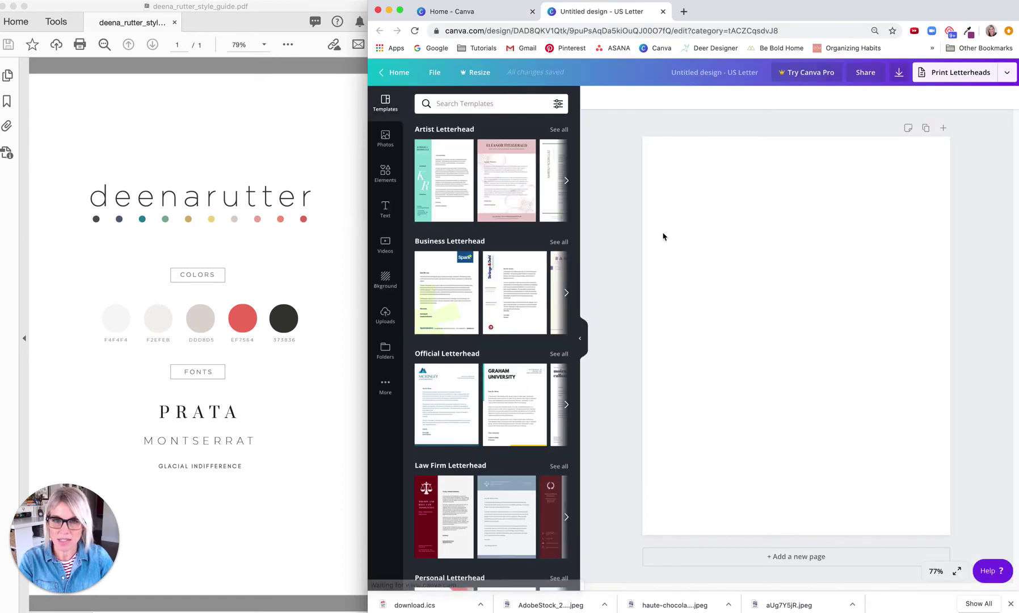
{"action": "left_click", "coordinate": [582, 341]}
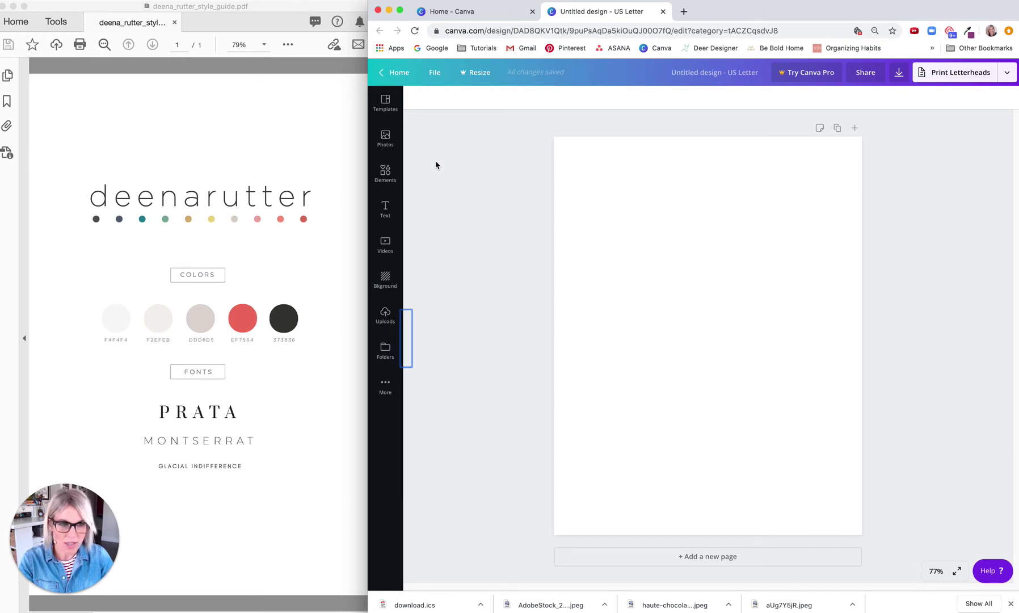
Add a heading text box to the blank page and set its font to Prata
{"action": "left_click", "coordinate": [386, 210]}
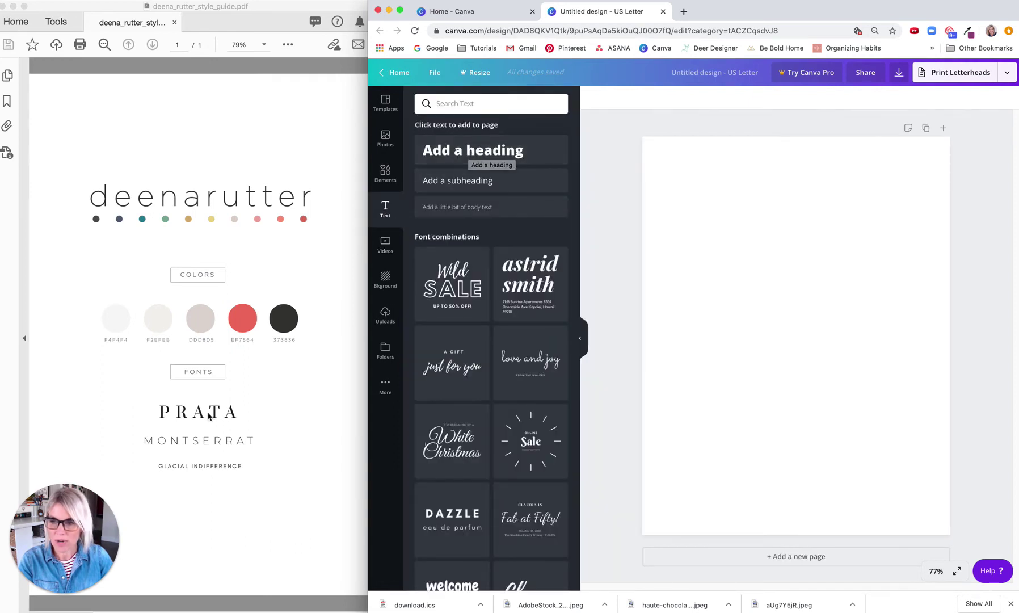
{"action": "left_click", "coordinate": [491, 155]}
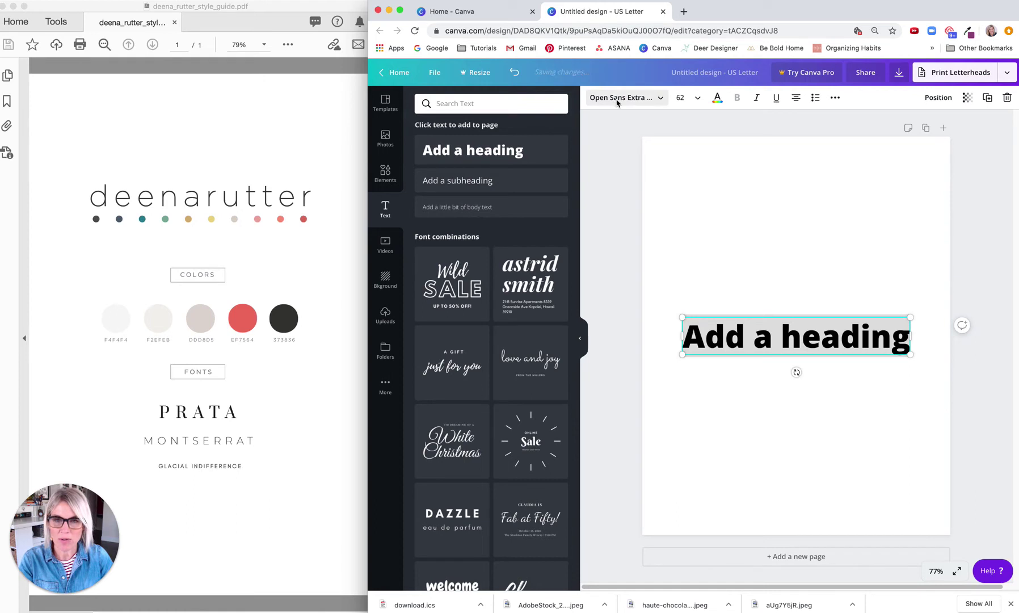
{"action": "left_click", "coordinate": [660, 100]}
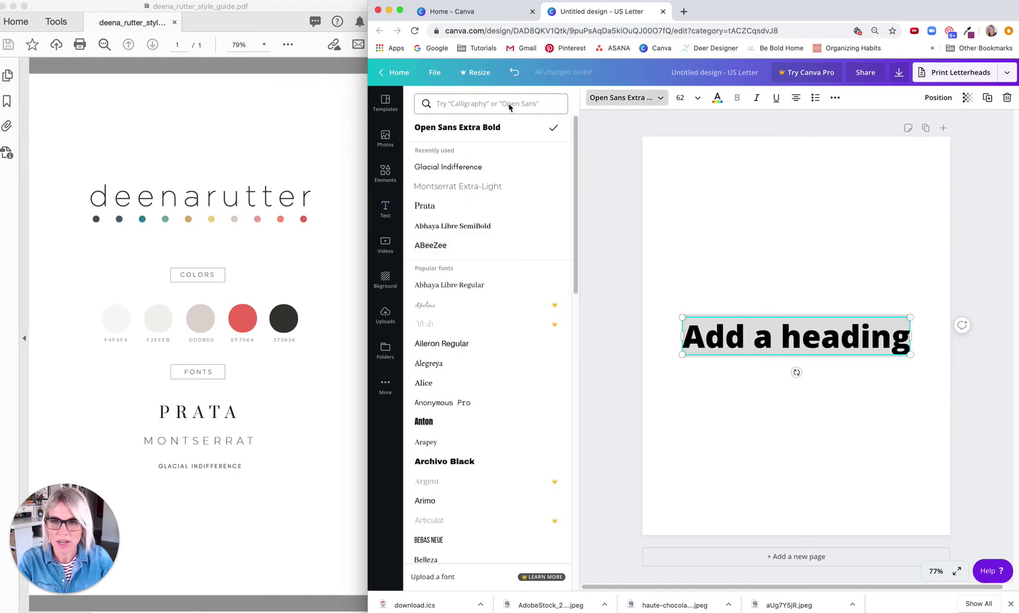
{"action": "left_click", "coordinate": [448, 105]}
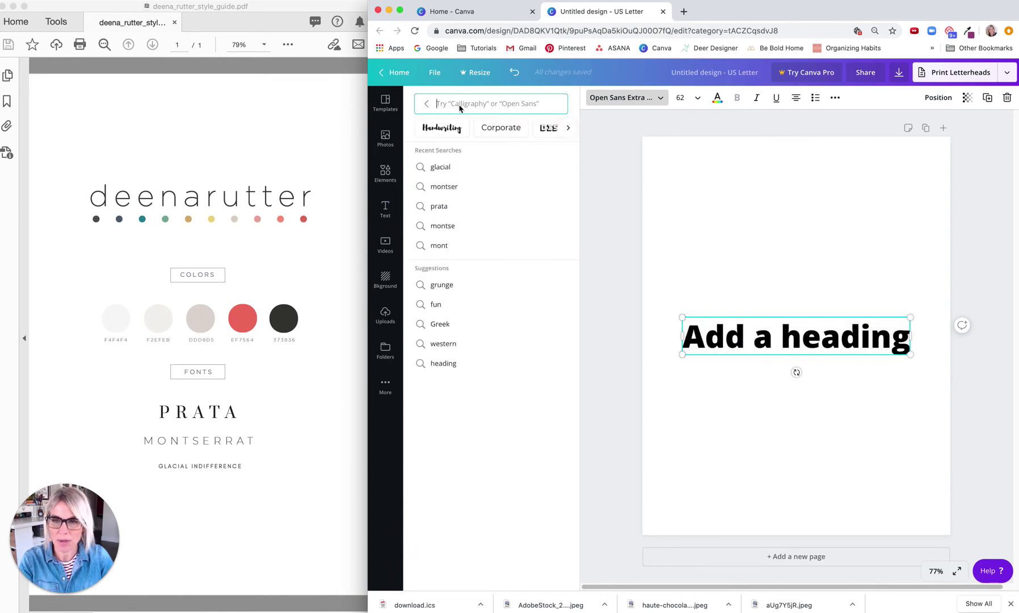
{"action": "type", "text": "prata"}
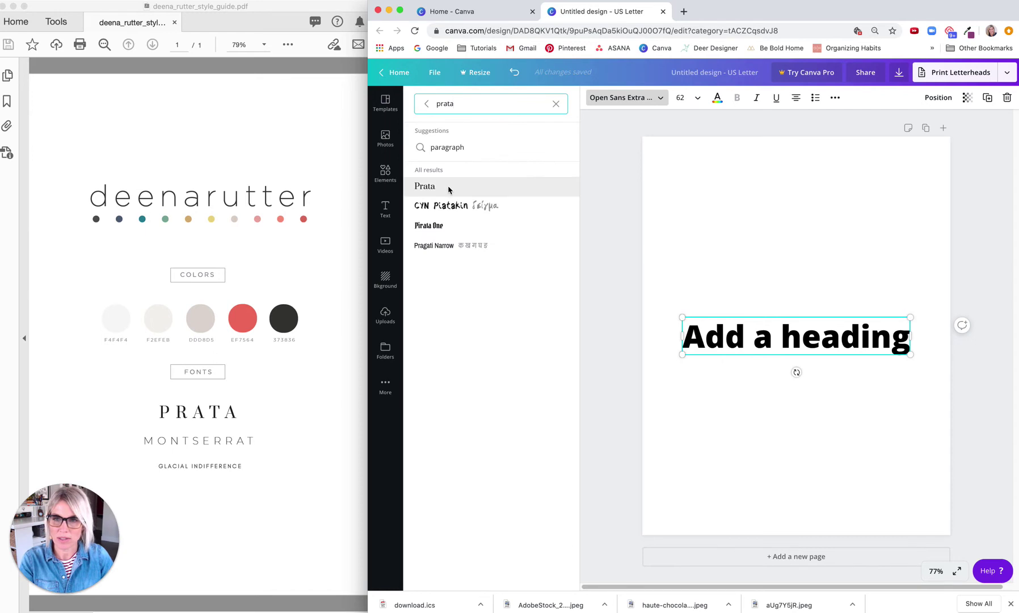
{"action": "left_click", "coordinate": [448, 187]}
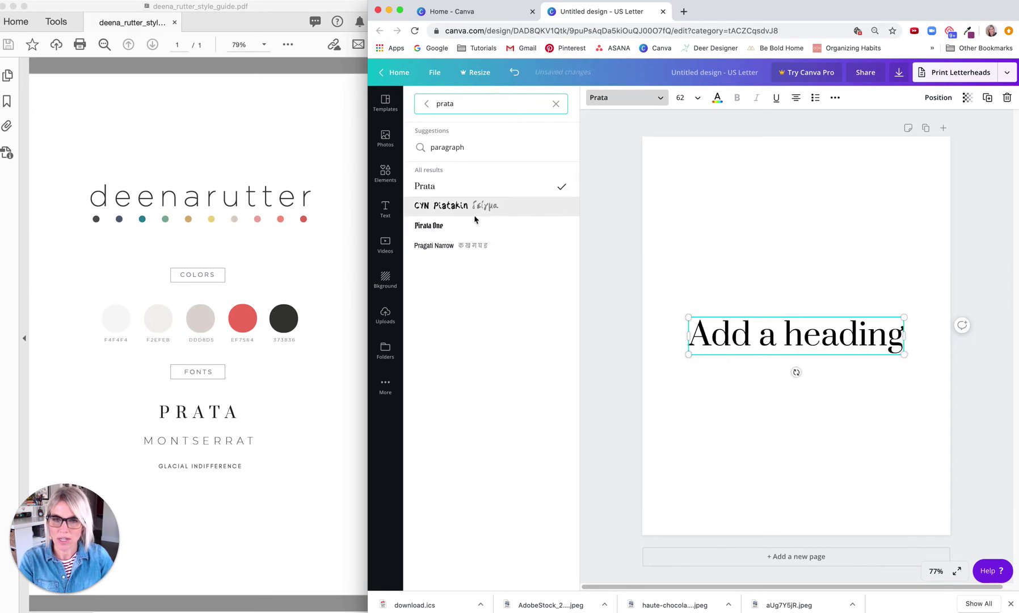
Color the heading text with the dark grey brand color #373836
{"action": "left_click", "coordinate": [718, 100]}
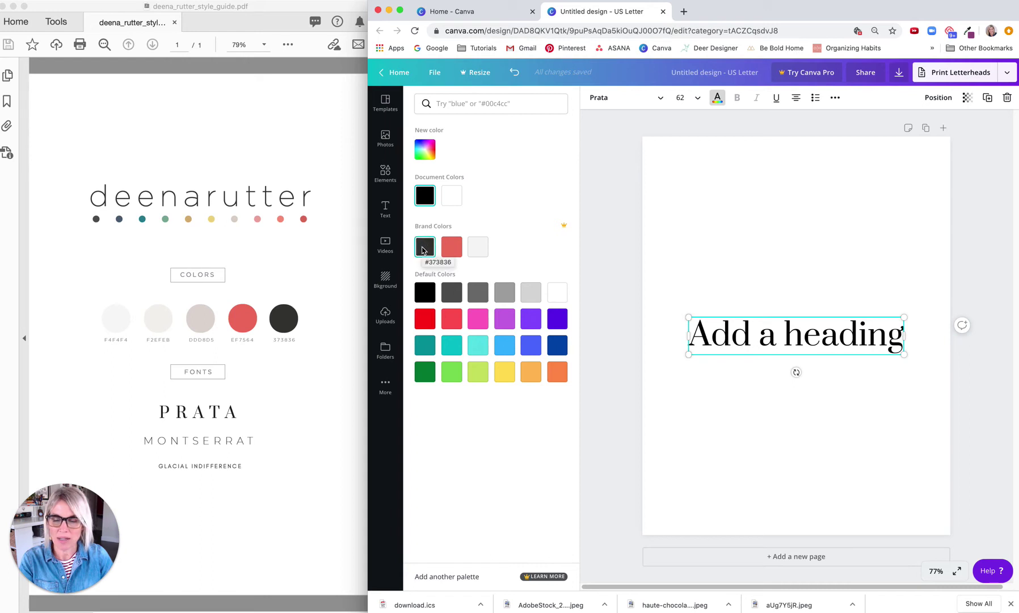
{"action": "left_click", "coordinate": [421, 253]}
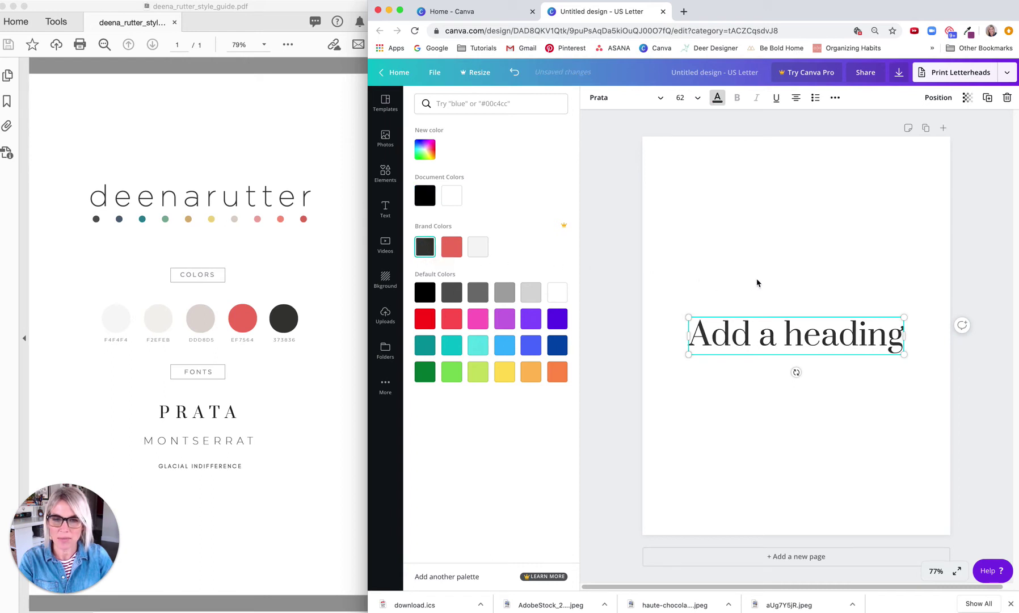
{"action": "key", "text": "Escape"}
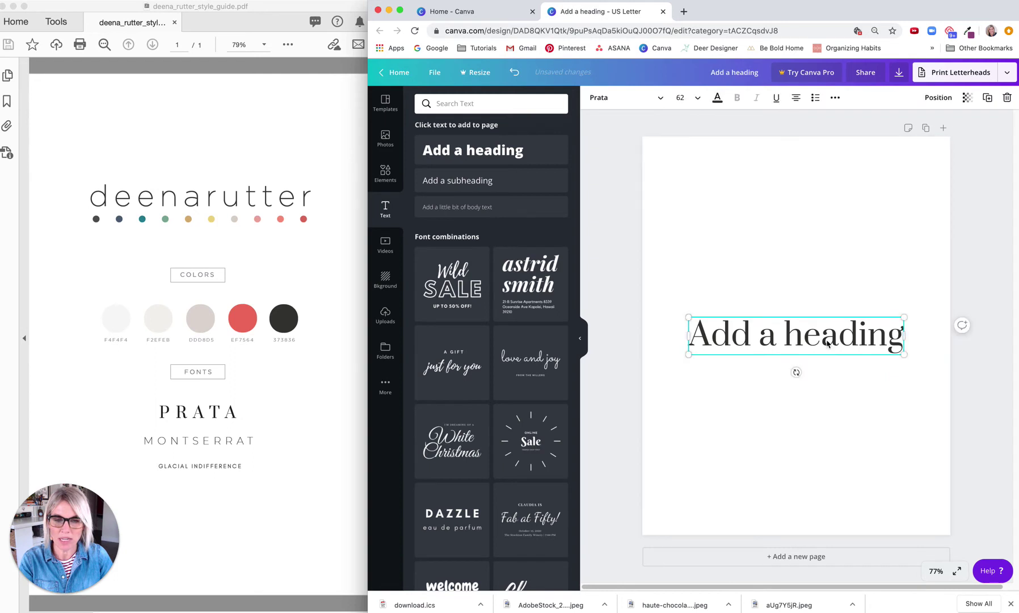
Move the heading near the top of the page and add a subheading below it in Montserrat Extra-Light
{"action": "left_click_drag", "start_coordinate": [825, 347], "coordinate": [806, 188]}
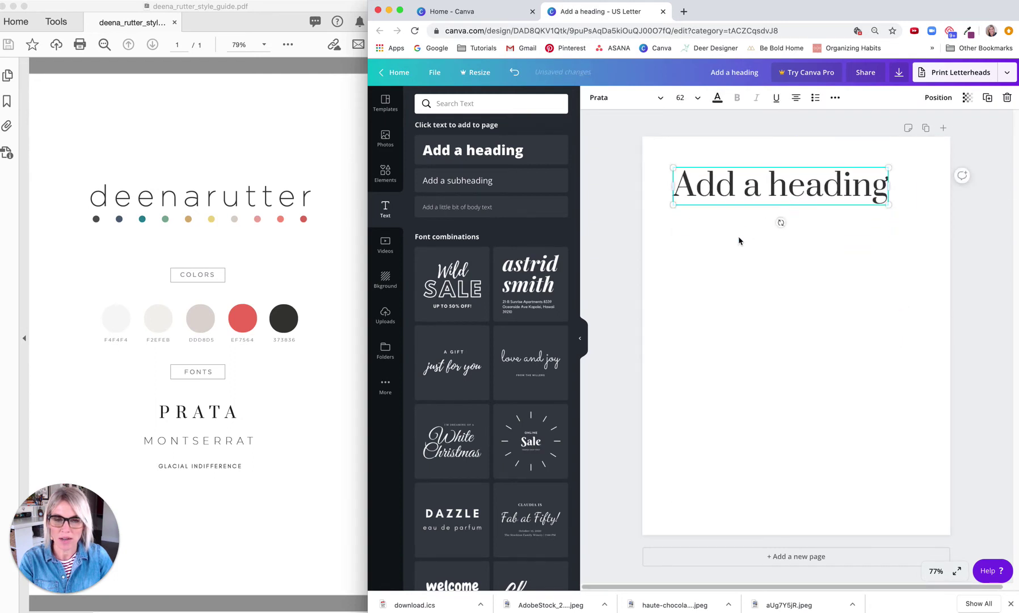
{"action": "left_click", "coordinate": [464, 183]}
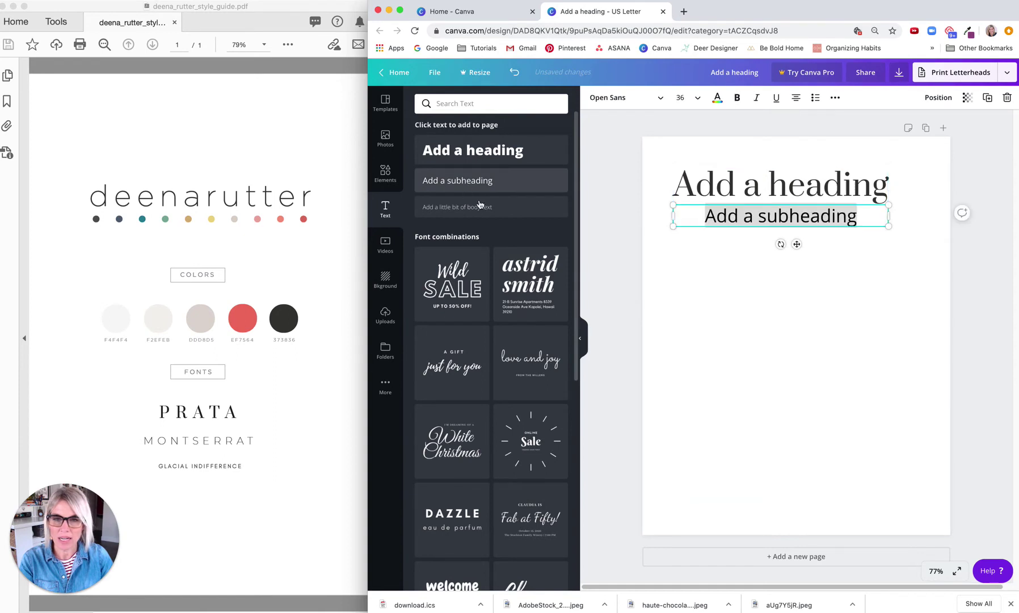
{"action": "left_click", "coordinate": [661, 101]}
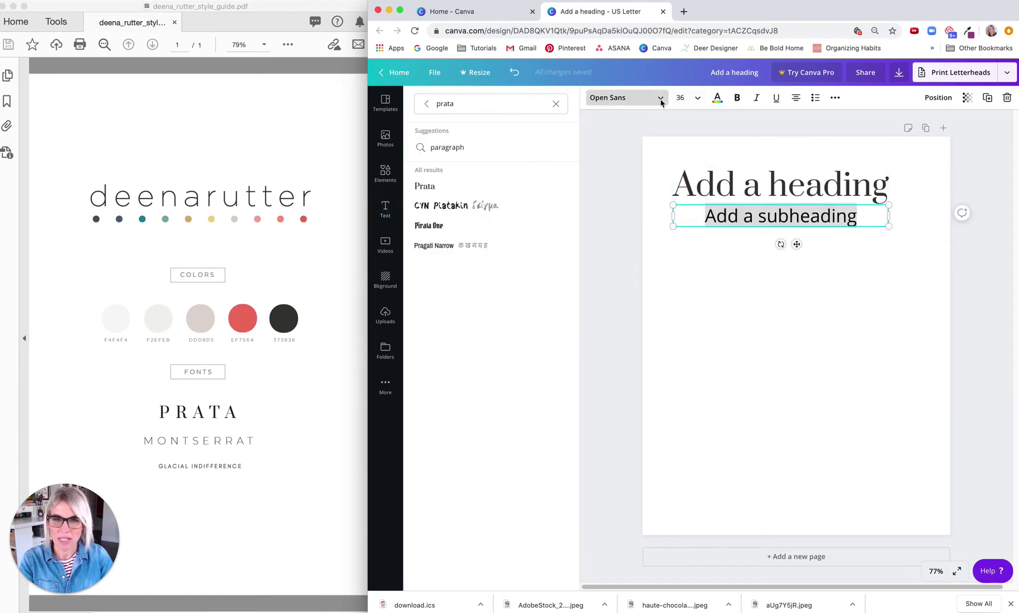
{"action": "left_click", "coordinate": [556, 104]}
{"action": "type", "text": "mont"}
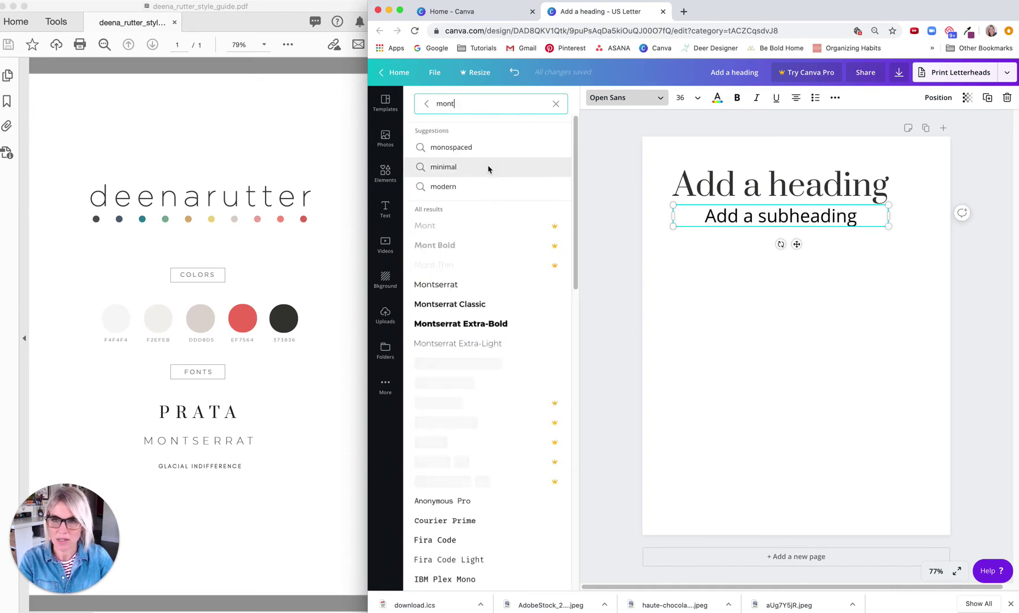
{"action": "left_click", "coordinate": [457, 347]}
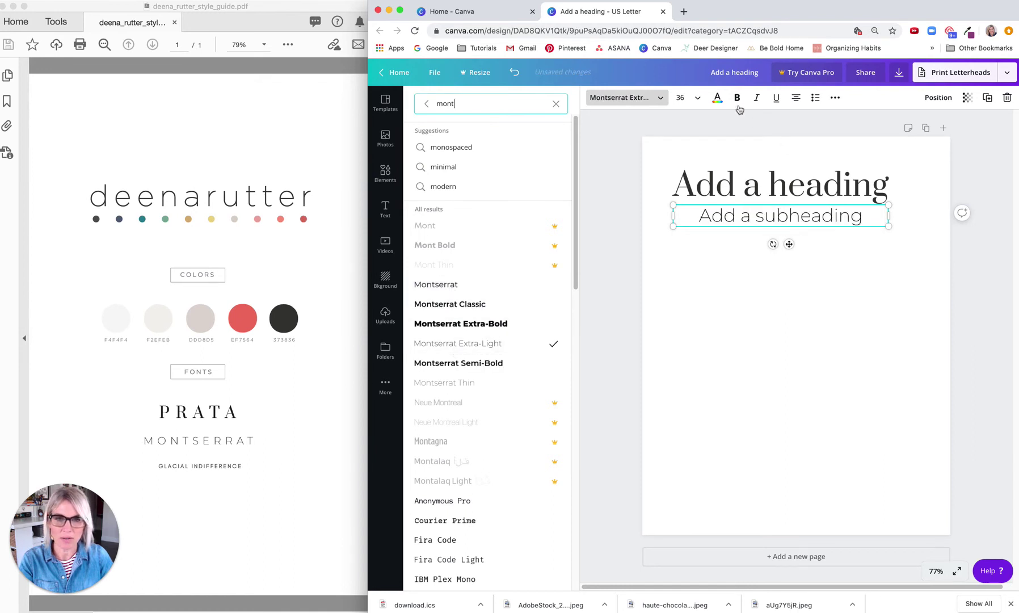
Color the subheading with the dark grey brand color and left-align both the subheading and the heading
{"action": "left_click", "coordinate": [718, 98]}
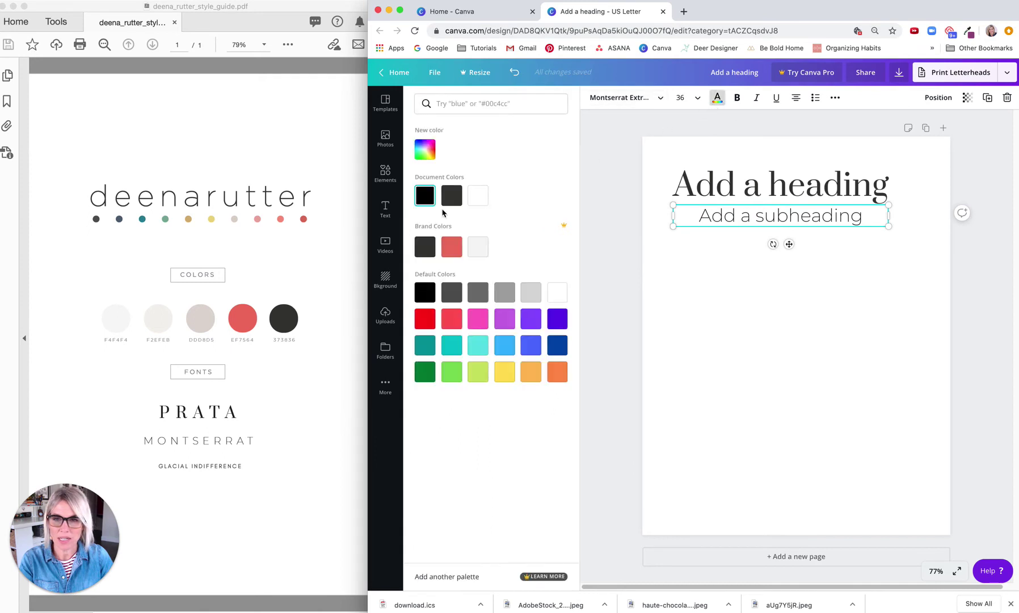
{"action": "left_click", "coordinate": [427, 250]}
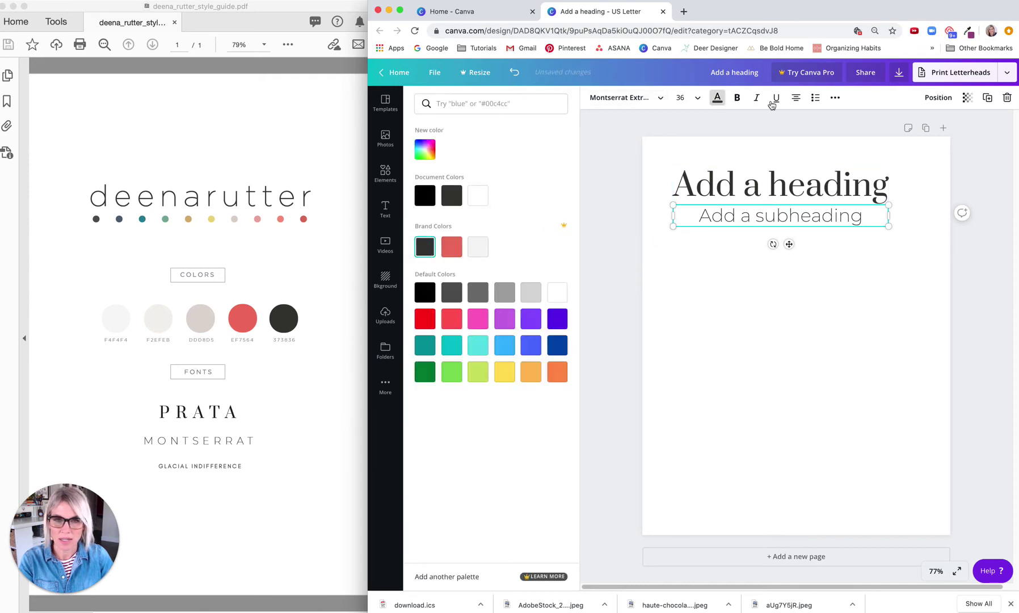
{"action": "left_click", "coordinate": [796, 98]}
{"action": "left_click", "coordinate": [704, 187]}
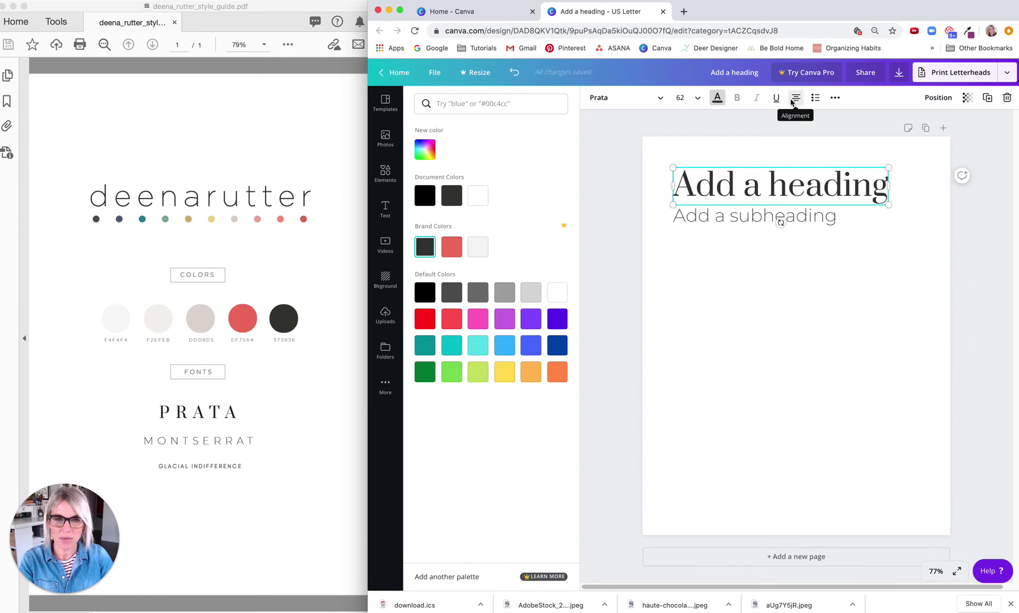
{"action": "left_click", "coordinate": [796, 98]}
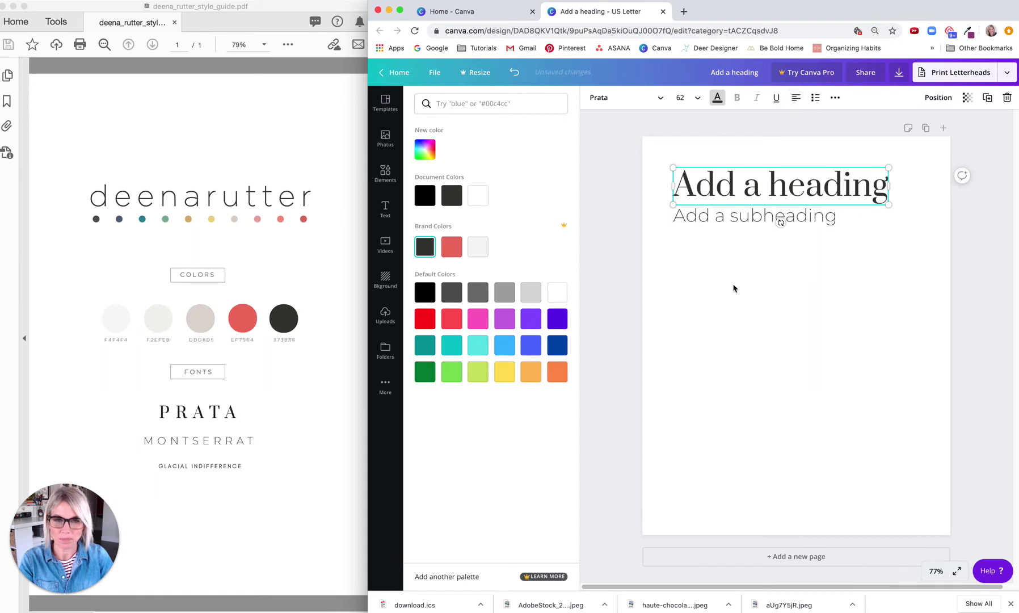
Add a body text box below the subheading and set its font to Glacial Indifference
{"action": "left_click", "coordinate": [456, 207]}
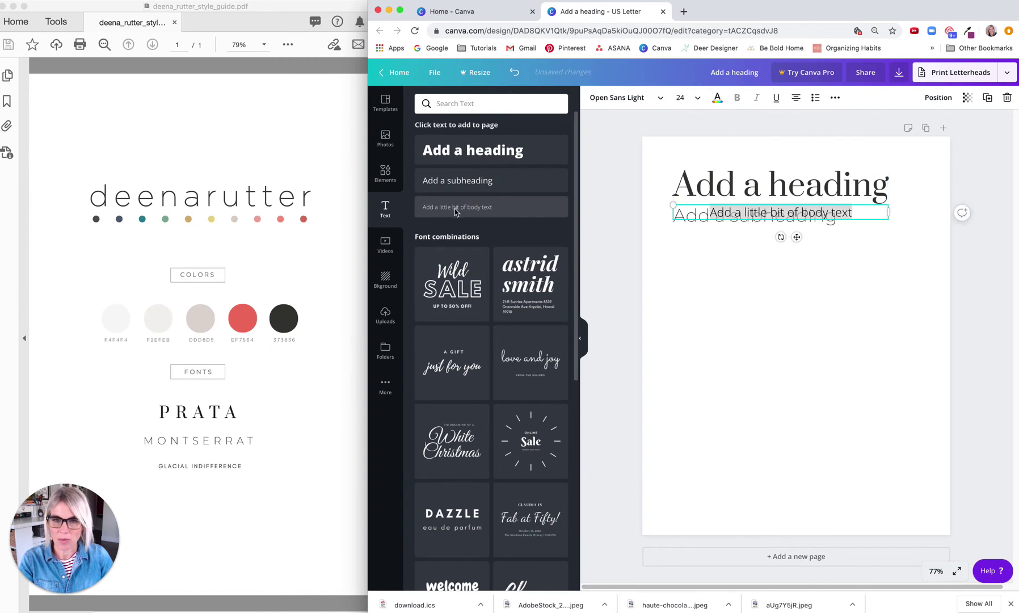
{"action": "left_click_drag", "start_coordinate": [796, 237], "coordinate": [790, 297]}
{"action": "left_click", "coordinate": [661, 94]}
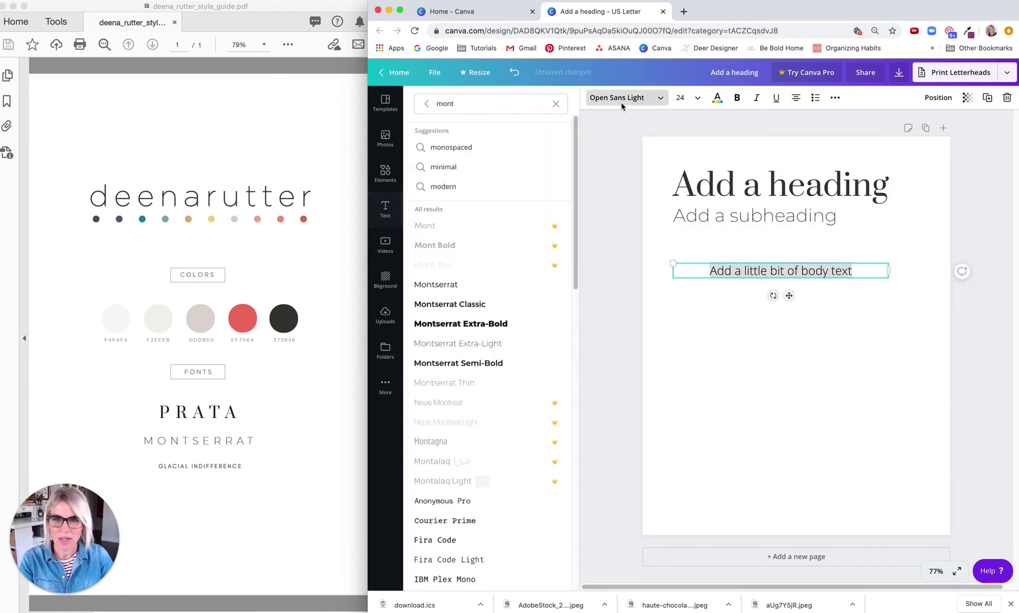
{"action": "left_click", "coordinate": [555, 103]}
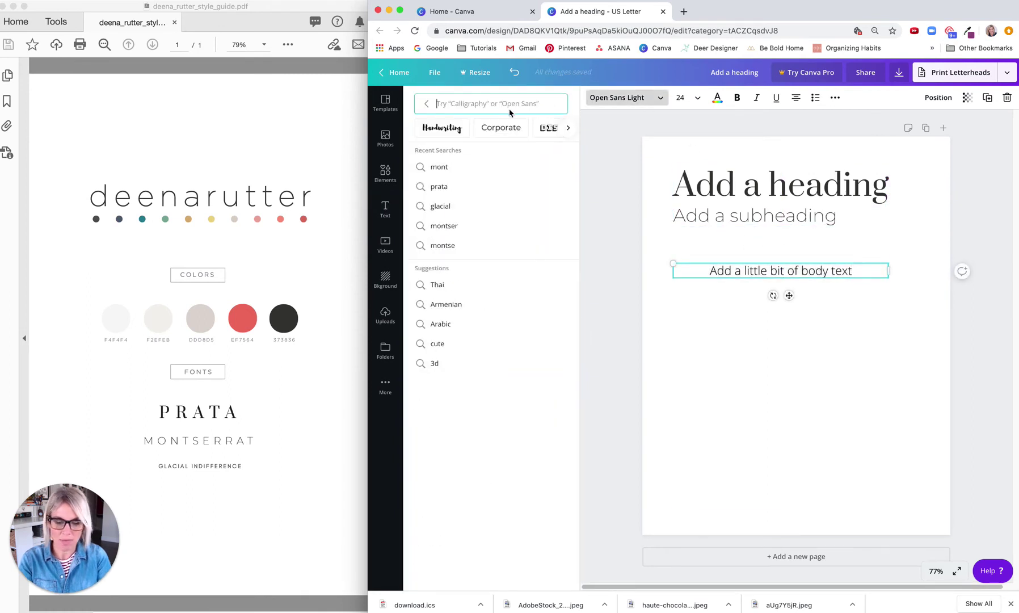
{"action": "type", "text": "grac"}
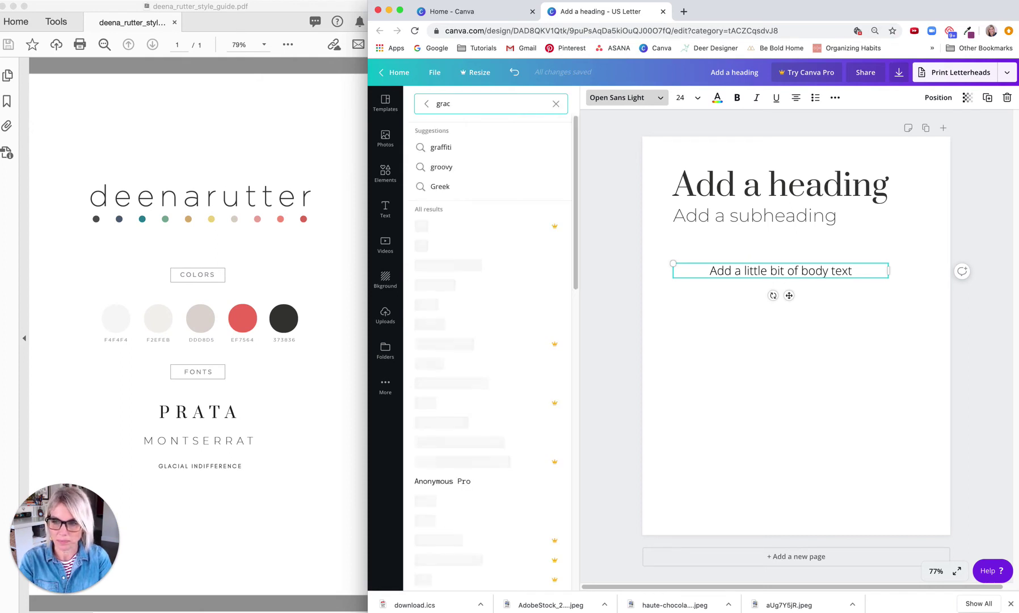
{"action": "type", "text": "ial"}
{"action": "left_click", "coordinate": [462, 147]}
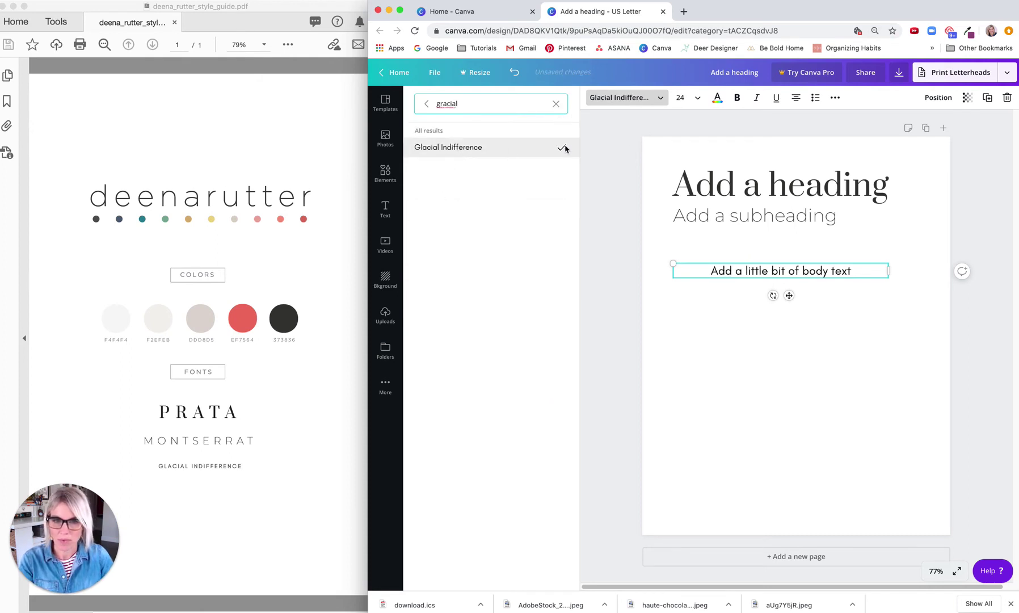
Color the body text with the dark grey brand color, left-align it and move it up directly beneath the subheading
{"action": "left_click", "coordinate": [718, 98]}
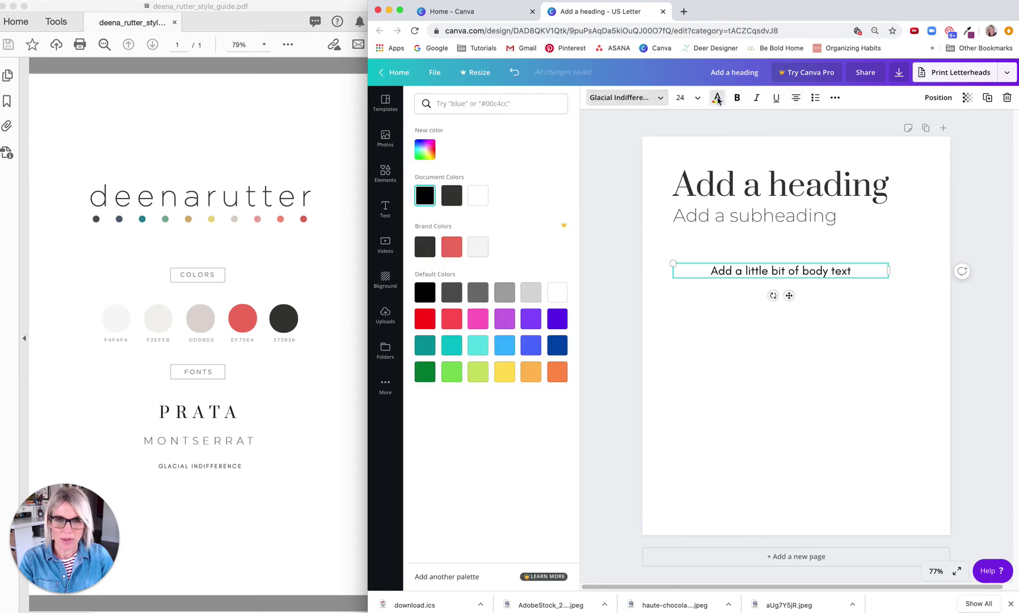
{"action": "left_click", "coordinate": [426, 250]}
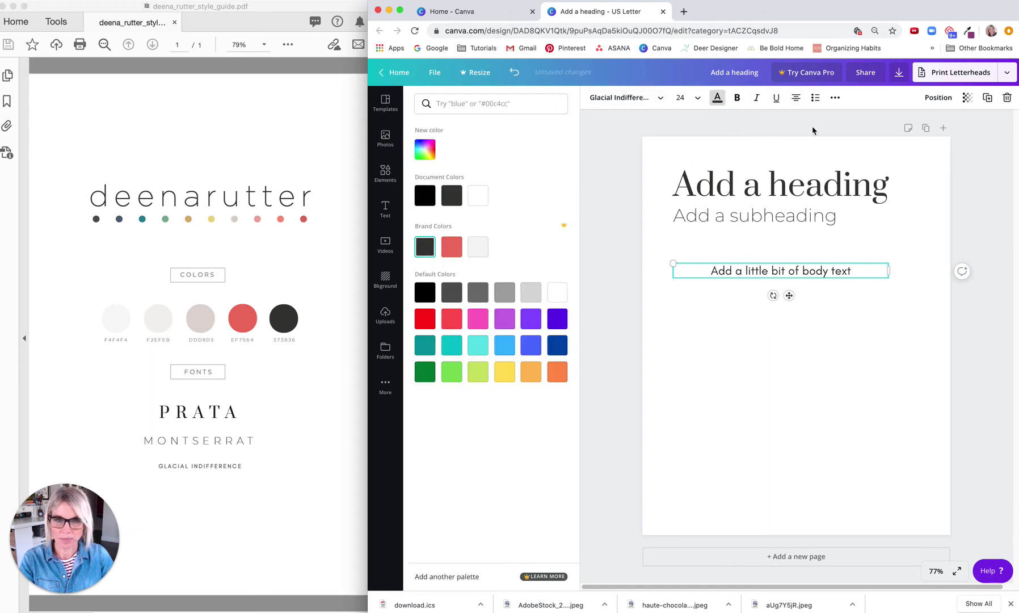
{"action": "left_click", "coordinate": [797, 98]}
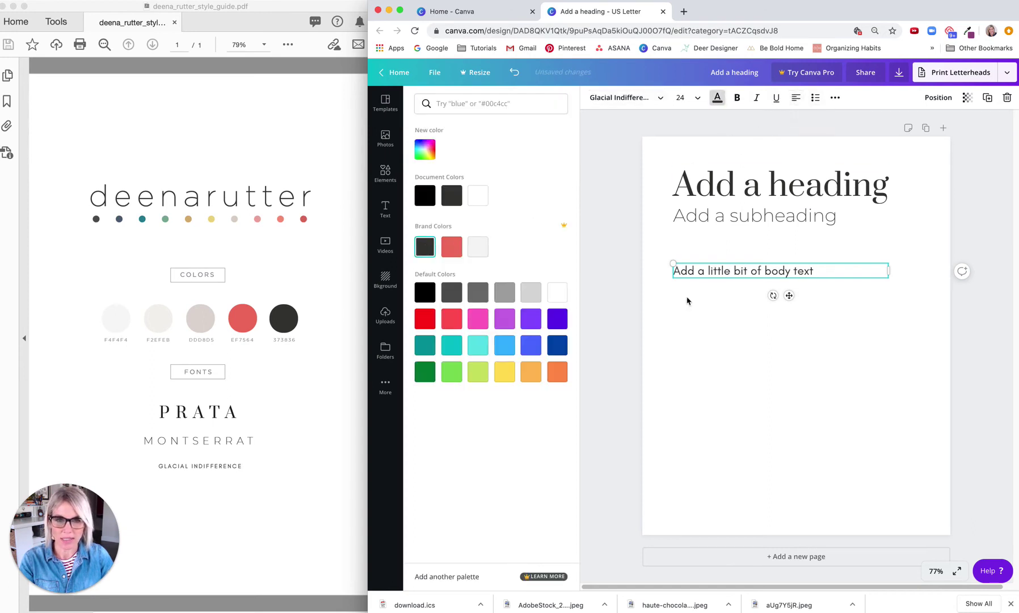
{"action": "left_click", "coordinate": [703, 275]}
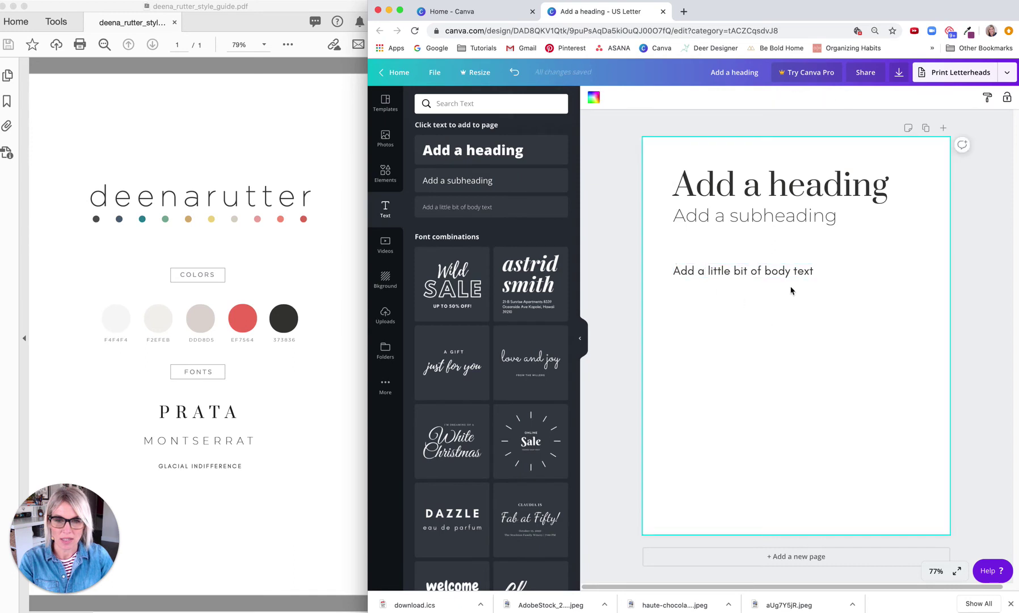
{"action": "left_click_drag", "start_coordinate": [792, 295], "coordinate": [789, 264]}
{"action": "left_click", "coordinate": [740, 337]}
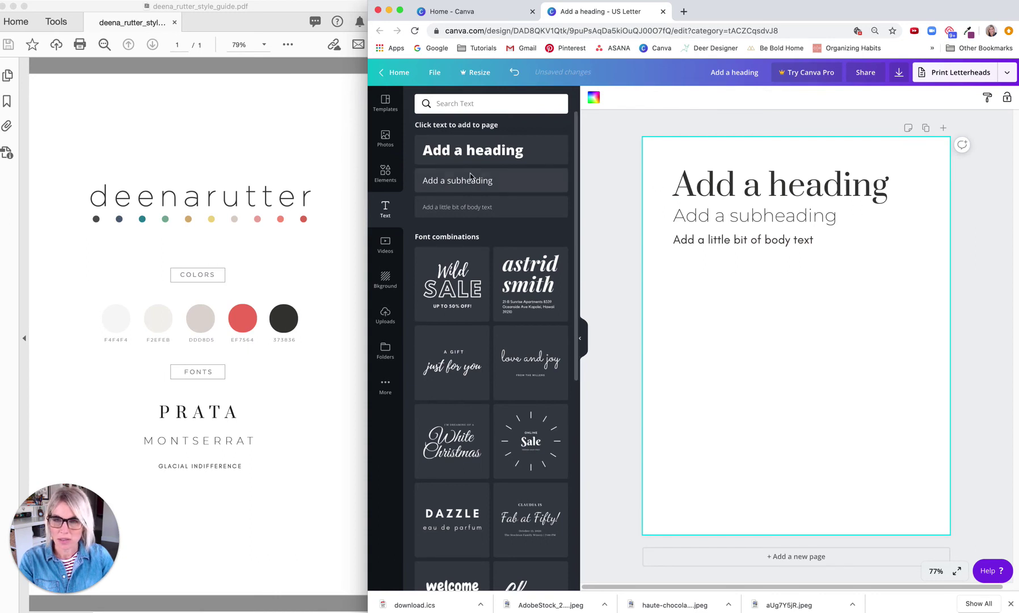
Search the elements for "square", add the plain solid square and fill it with the light grey brand color
{"action": "left_click", "coordinate": [386, 173]}
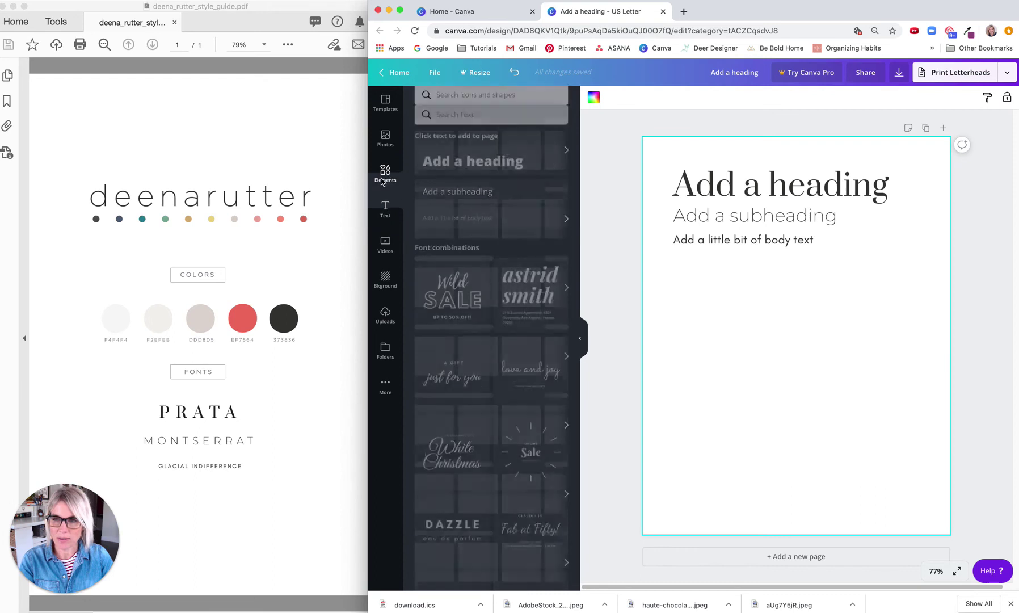
{"action": "left_click", "coordinate": [439, 103]}
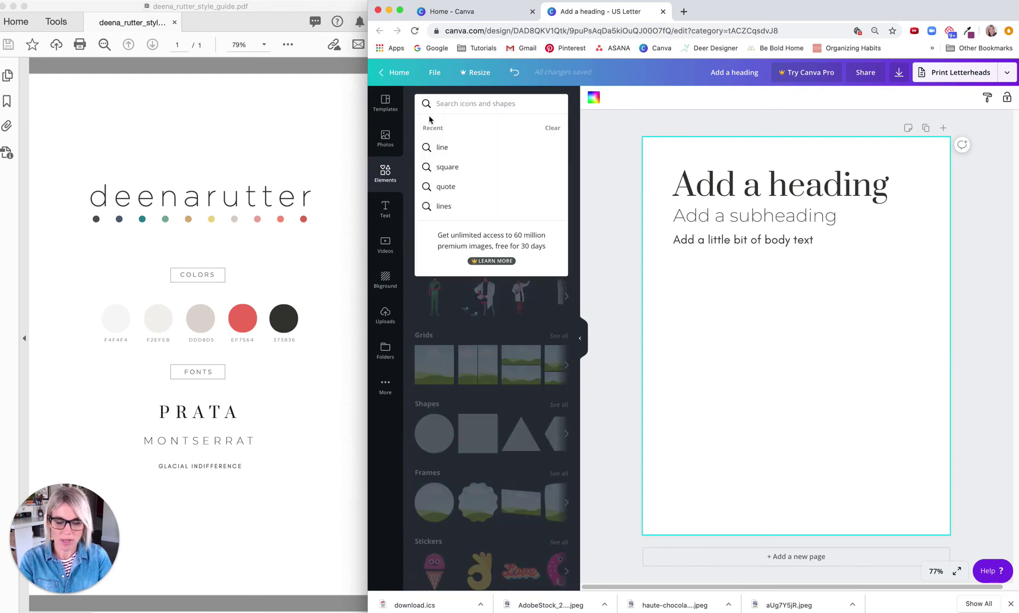
{"action": "type", "text": "square"}
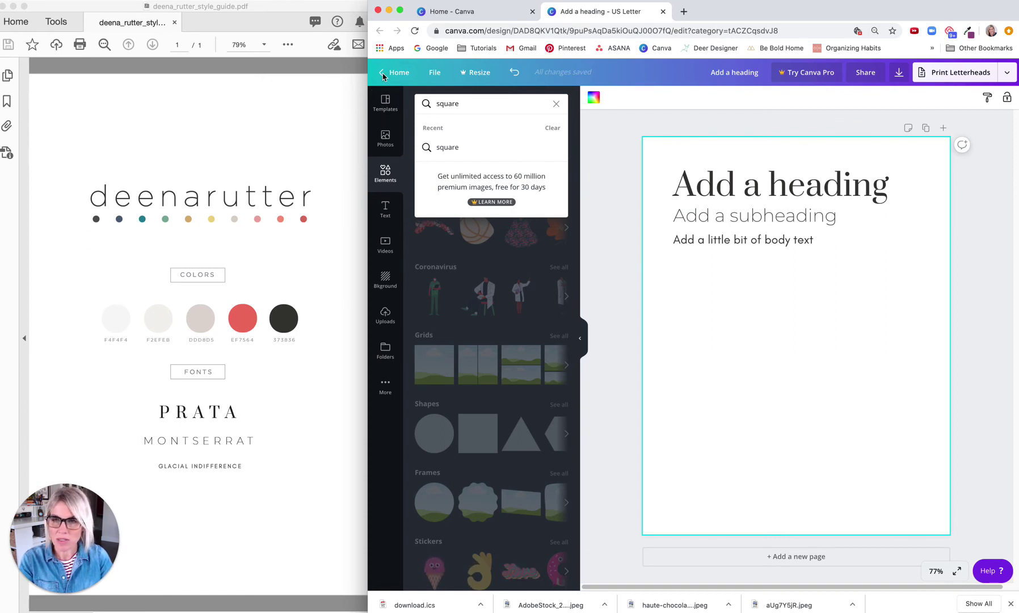
{"action": "key", "text": "Return"}
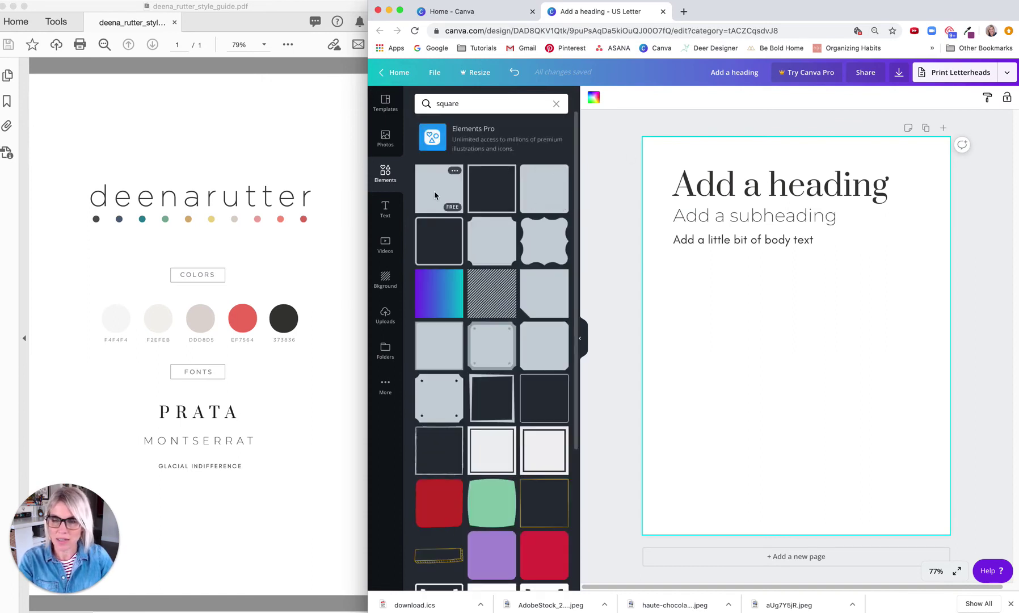
{"action": "left_click", "coordinate": [434, 191]}
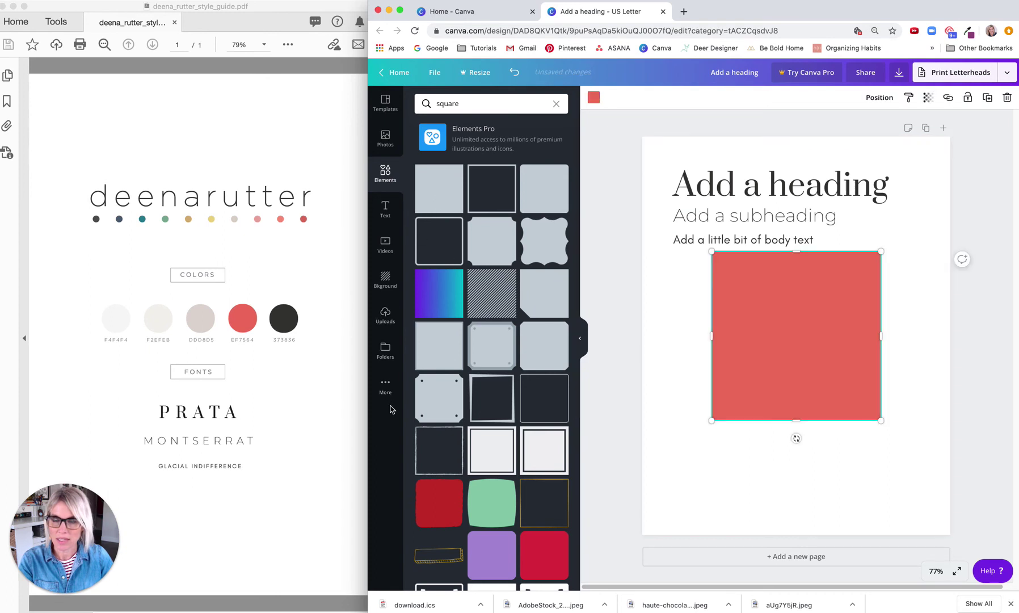
{"action": "left_click", "coordinate": [594, 99]}
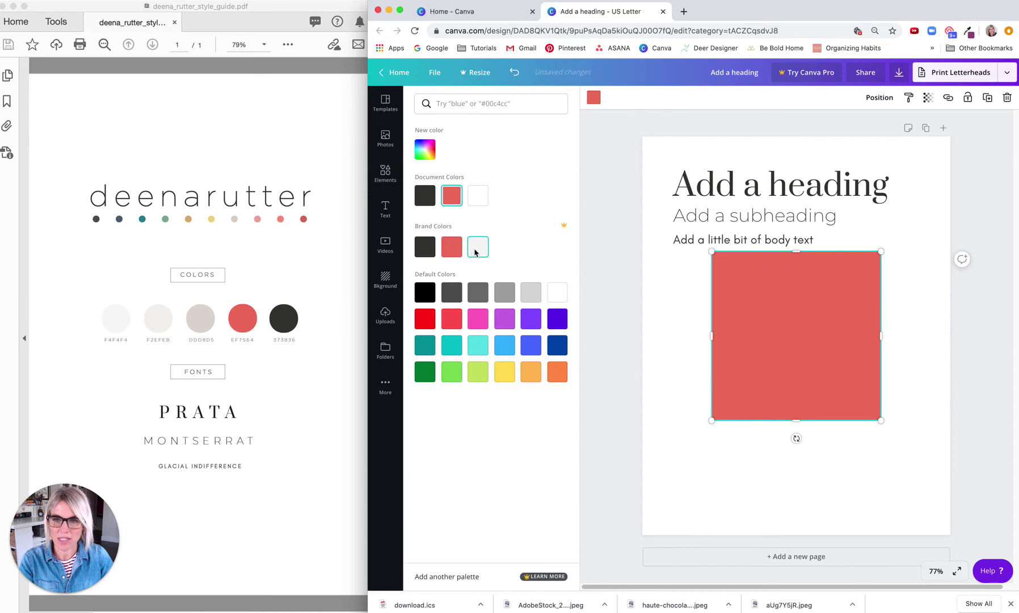
{"action": "left_click", "coordinate": [476, 252]}
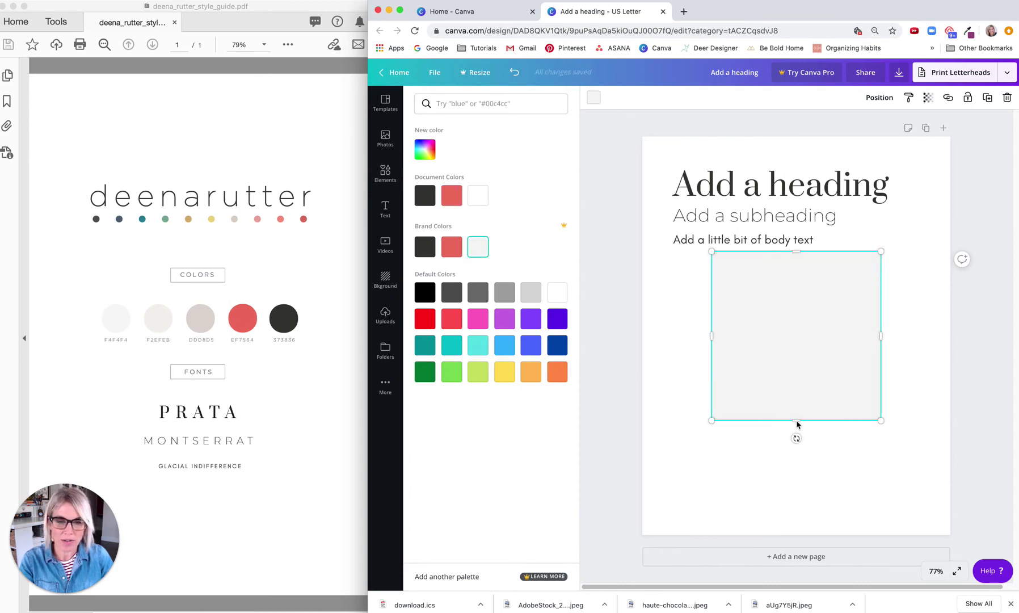
Reshape the grey square into a thin band spanning the page width and place it along the page's top edge
{"action": "left_click_drag", "start_coordinate": [799, 425], "coordinate": [805, 287]}
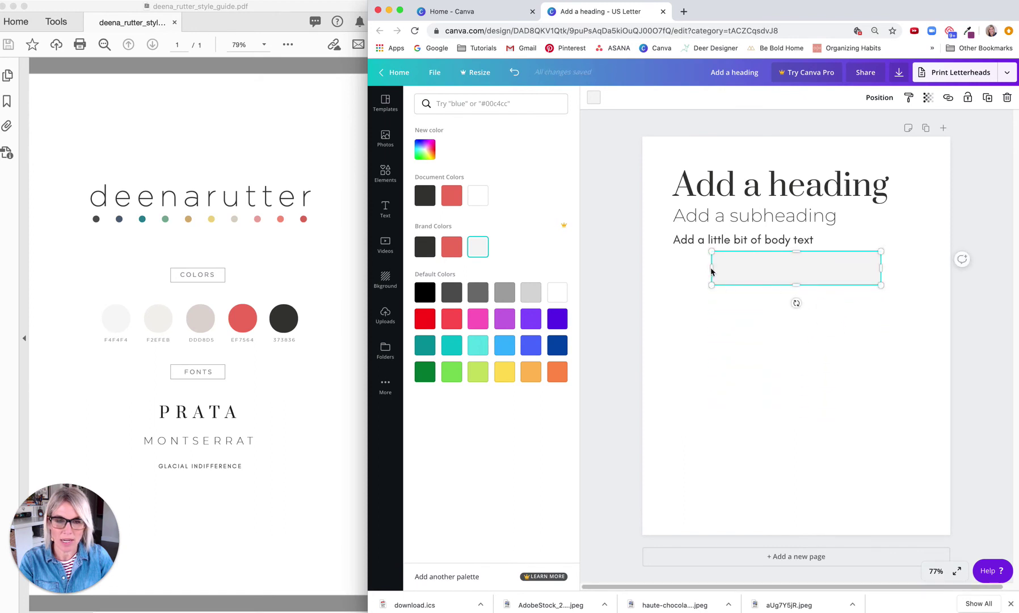
{"action": "left_click_drag", "start_coordinate": [709, 272], "coordinate": [643, 276]}
{"action": "left_click_drag", "start_coordinate": [882, 272], "coordinate": [951, 273]}
{"action": "left_click_drag", "start_coordinate": [812, 277], "coordinate": [801, 164]}
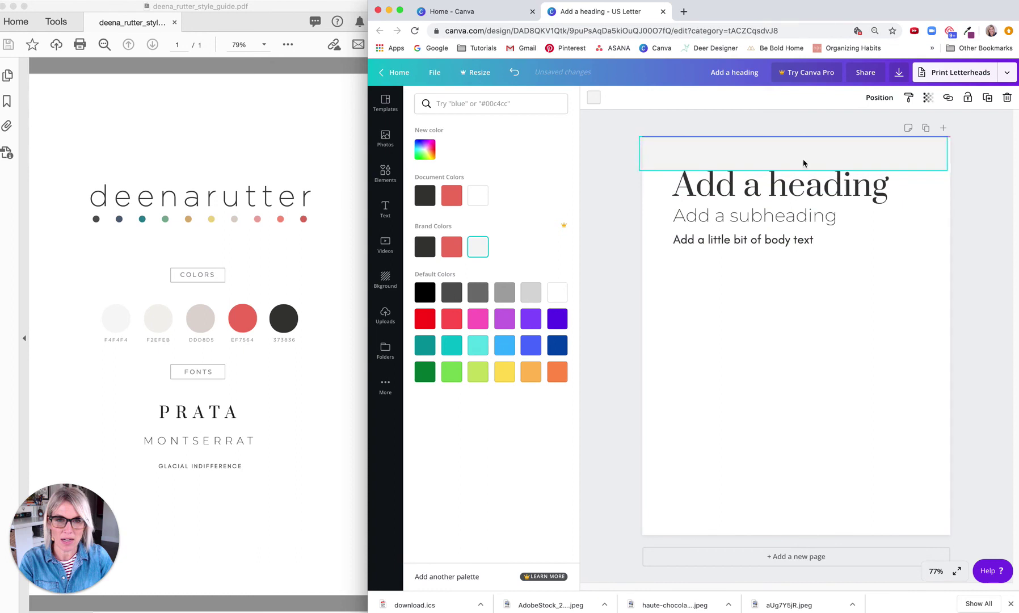
{"action": "left_click_drag", "start_coordinate": [724, 143], "coordinate": [681, 144]}
Move the heading, subheading and body text down together so they sit clear below the grey band
{"action": "left_click_drag", "start_coordinate": [678, 286], "coordinate": [702, 199]}
{"action": "left_click_drag", "start_coordinate": [678, 291], "coordinate": [704, 206]}
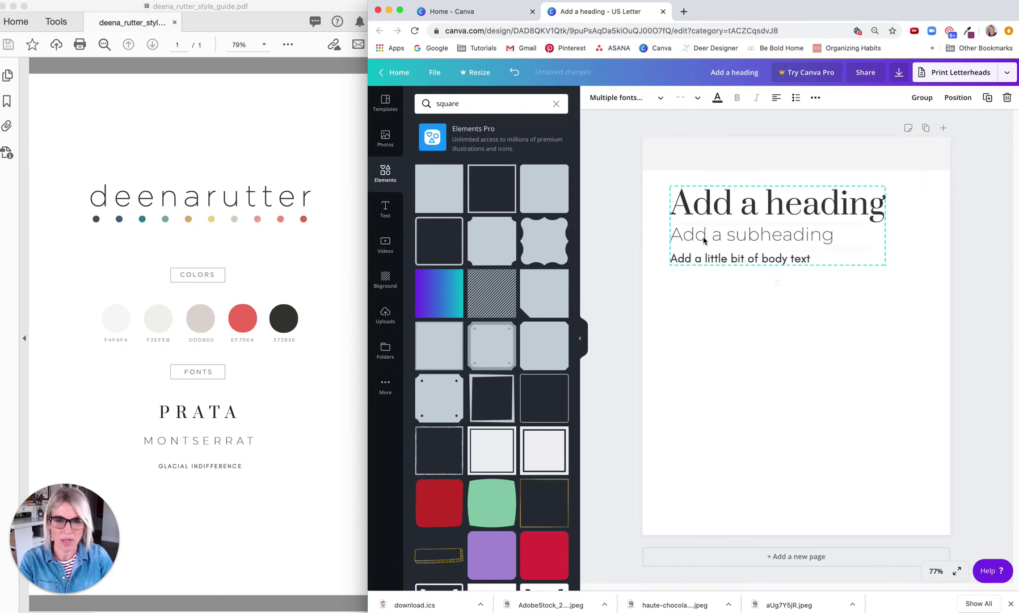
{"action": "left_click", "coordinate": [688, 358]}
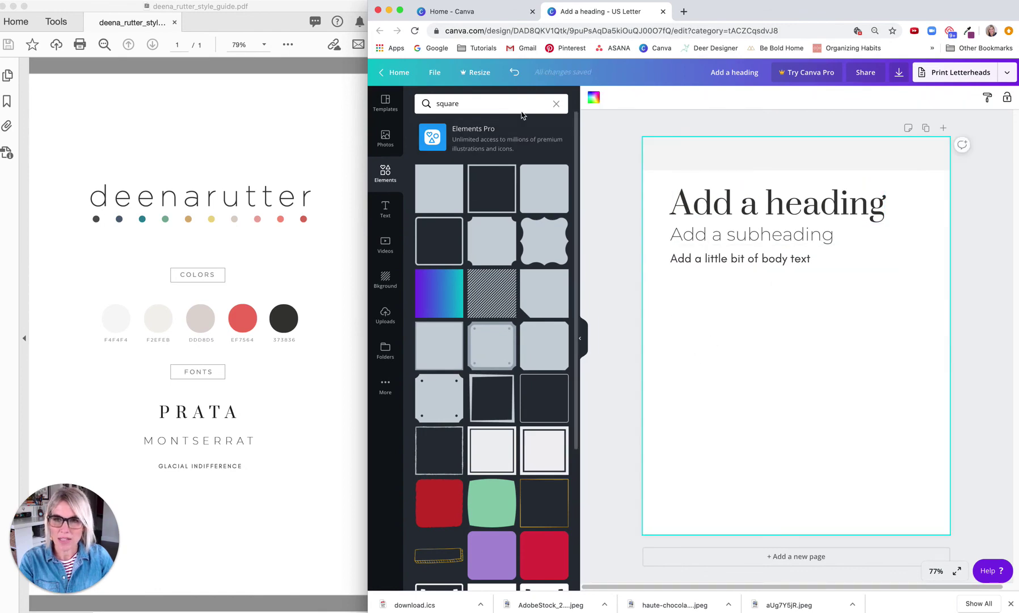
Search the elements for "line" and add the plain solid line to the page
{"action": "left_click", "coordinate": [556, 103]}
{"action": "left_click", "coordinate": [440, 111]}
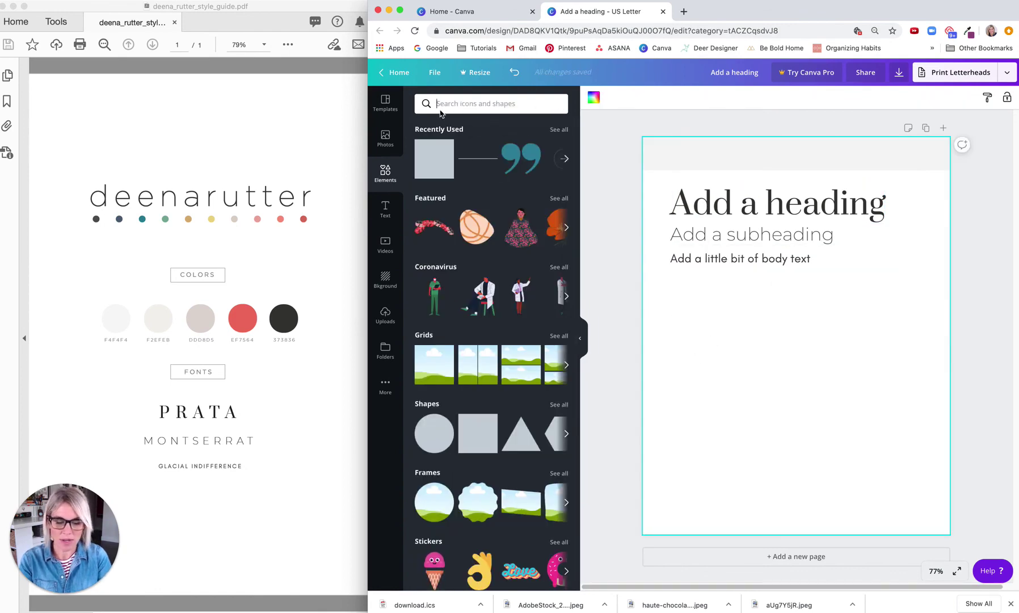
{"action": "type", "text": "line"}
{"action": "key", "text": "Return"}
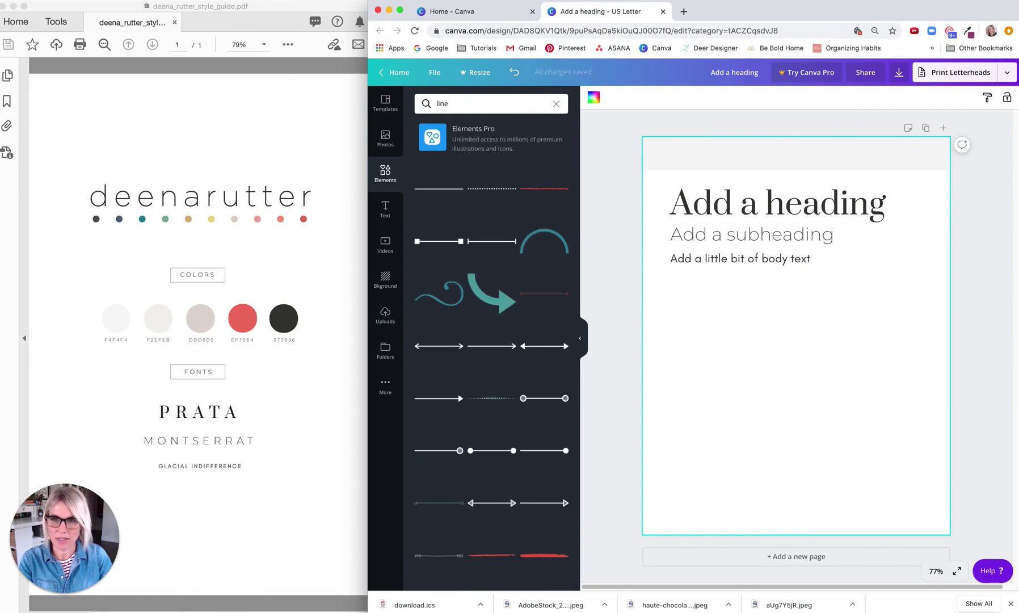
{"action": "left_click", "coordinate": [437, 192]}
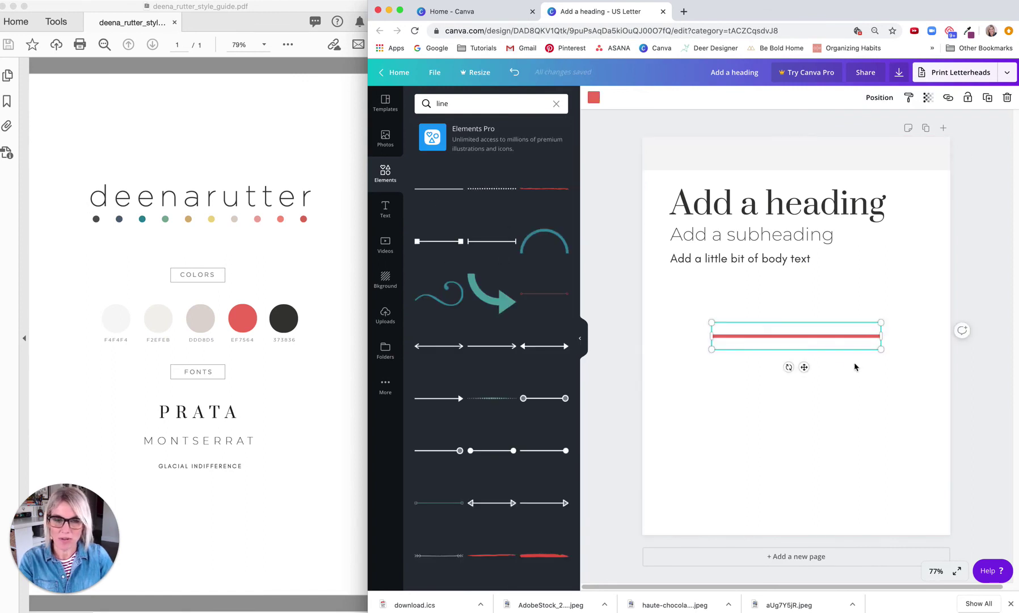
Move the red line up below the body text, flush with the text's left edge
{"action": "left_click", "coordinate": [594, 98]}
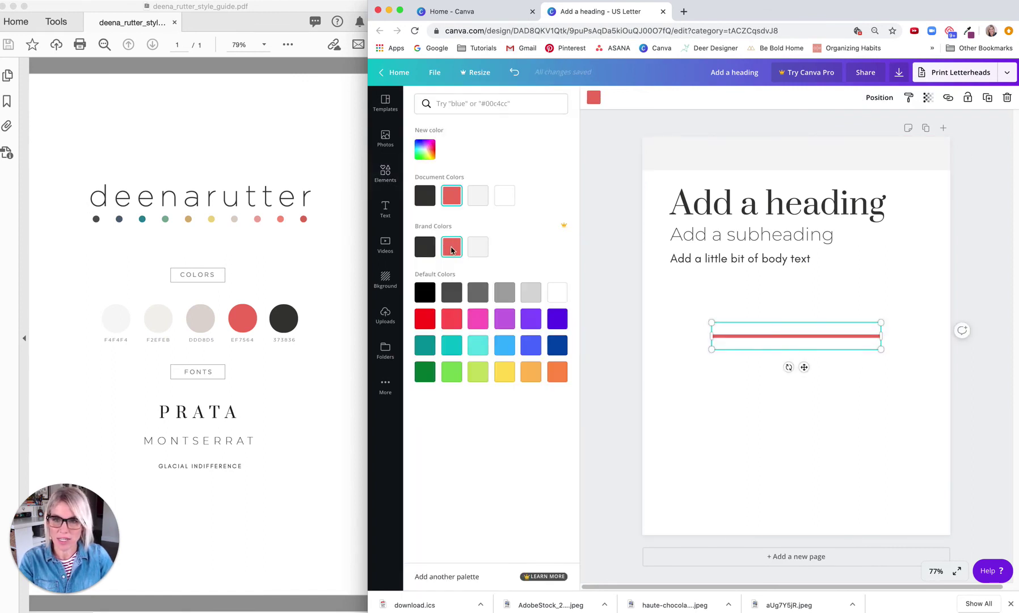
{"action": "left_click", "coordinate": [786, 336]}
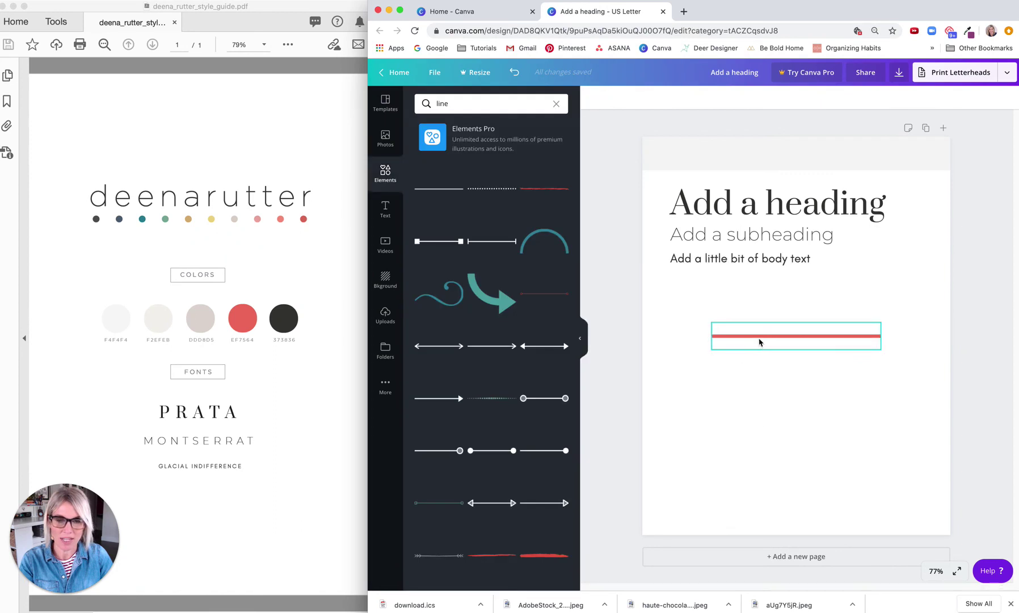
{"action": "left_click_drag", "start_coordinate": [760, 339], "coordinate": [712, 278]}
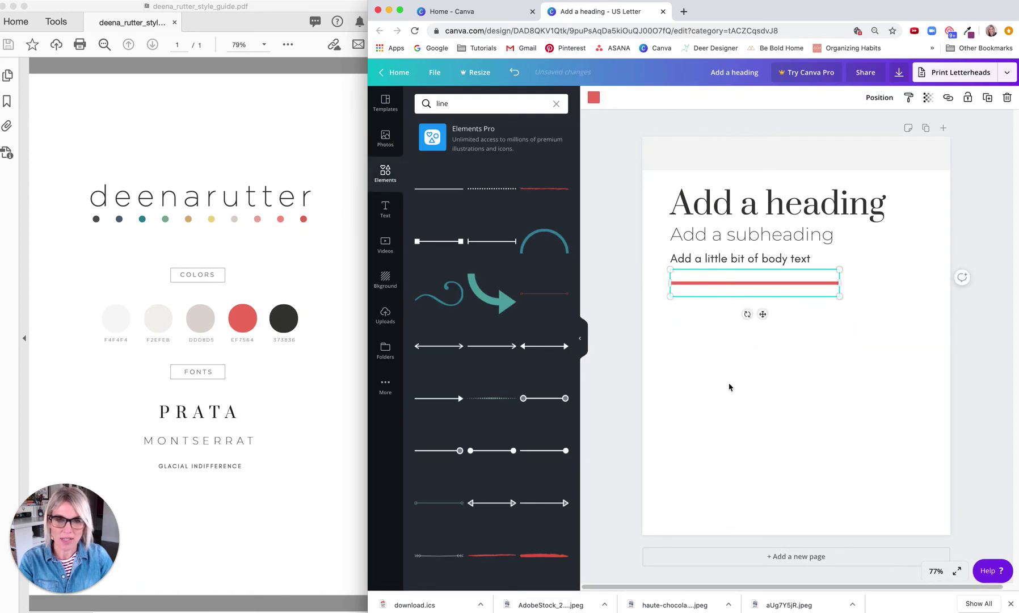
{"action": "left_click", "coordinate": [736, 324]}
{"action": "left_click", "coordinate": [773, 161]}
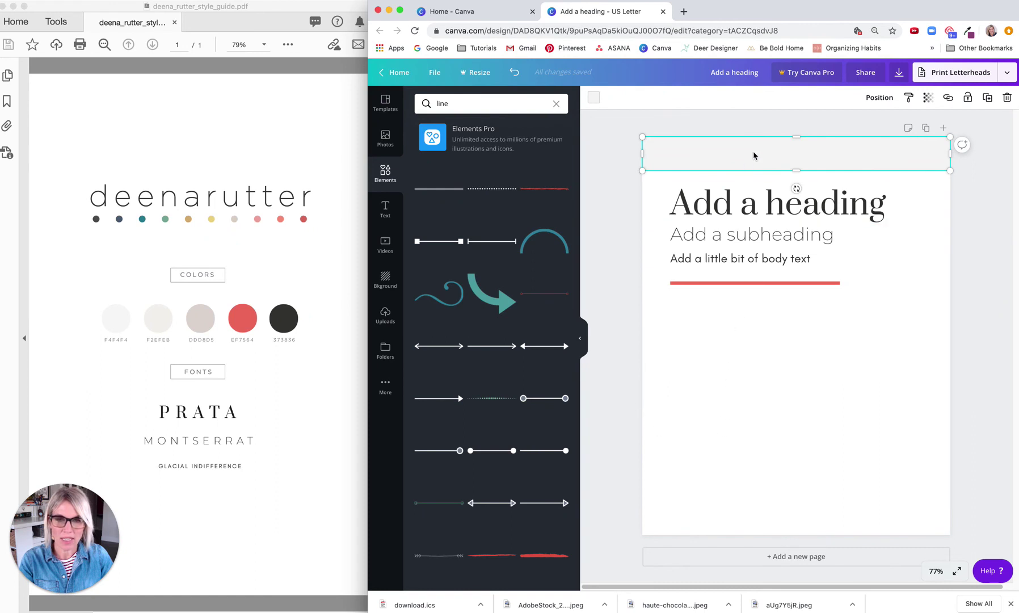
{"action": "left_click", "coordinate": [689, 344]}
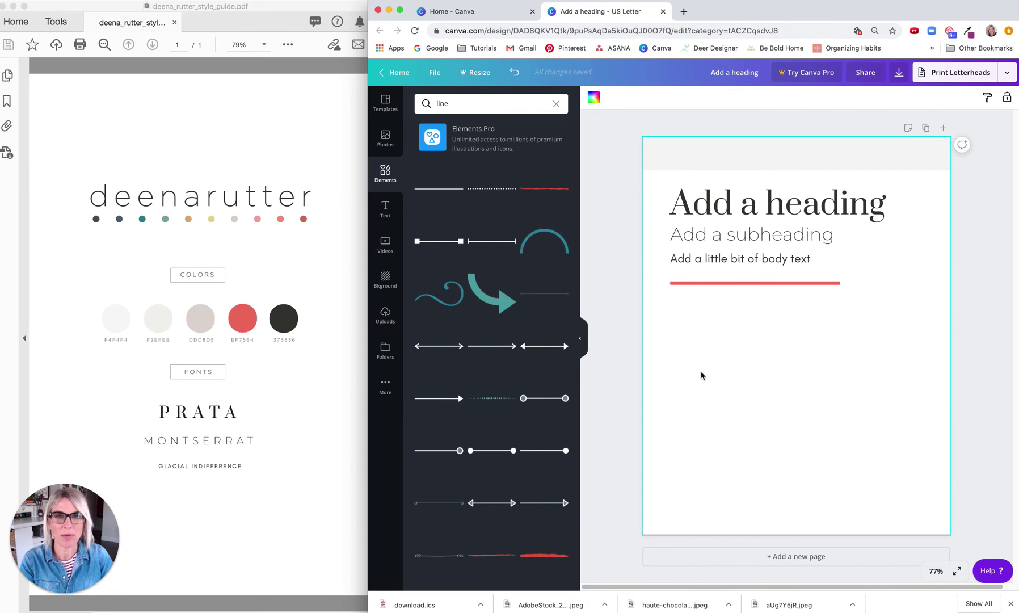